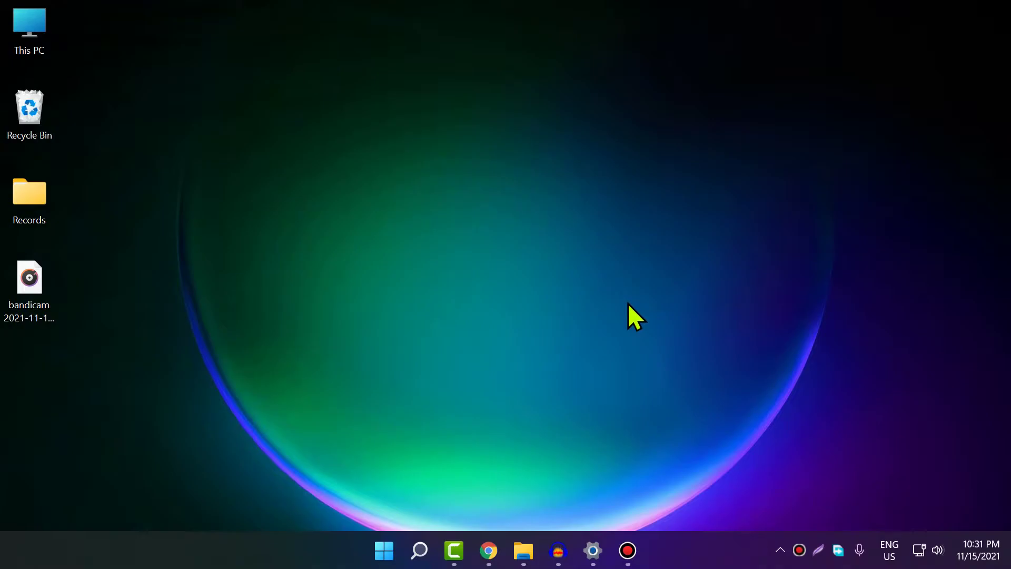
# Set the system volume to about 64 using the standard Windows volume flyout.
pyautogui.press('XF86AudioLowerVolume')
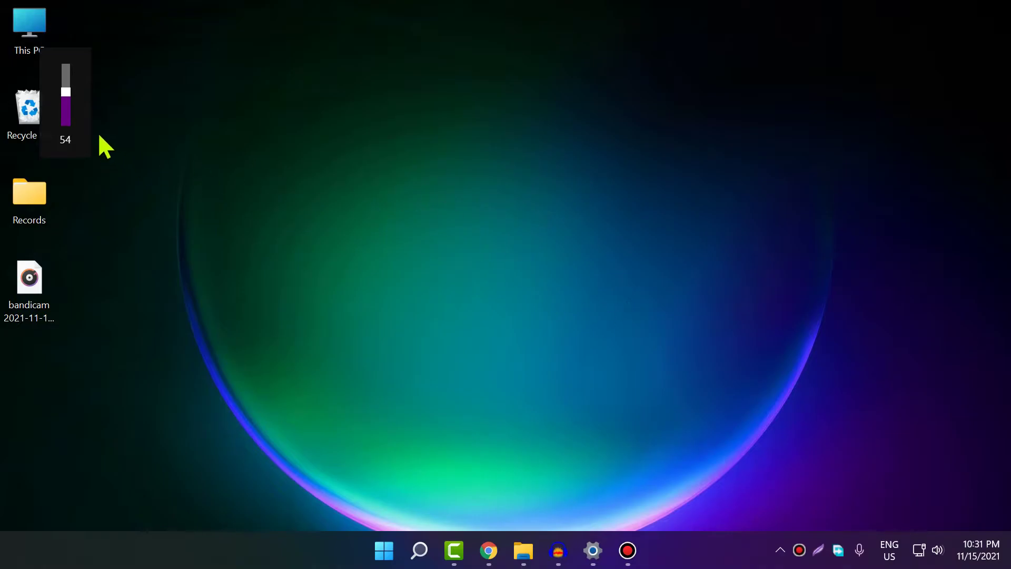
pyautogui.moveTo(66, 93); pyautogui.dragTo(66, 70)
pyautogui.click(384, 551)
pyautogui.click(355, 429)
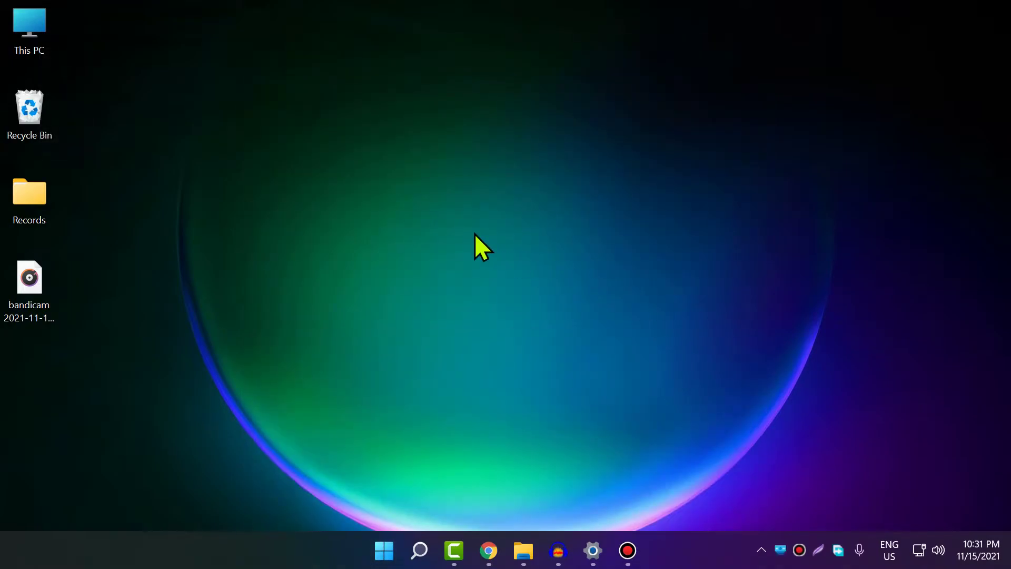
# Show the ModernFlyouts volume flyout, bring the volume to 100, and pin the flyout.
pyautogui.press('XF86AudioRaiseVolume')
pyautogui.press('XF86AudioRaiseVolume')
pyautogui.press('XF86AudioRaiseVolume')
pyautogui.press('XF86AudioLowerVolume')
pyautogui.press('XF86AudioLowerVolume')
pyautogui.press('XF86AudioLowerVolume')
pyautogui.press('XF86AudioLowerVolume')
pyautogui.press('XF86AudioLowerVolume')
pyautogui.press('XF86AudioLowerVolume')
pyautogui.press('XF86AudioLowerVolume')
pyautogui.press('XF86AudioLowerVolume')
pyautogui.press('XF86AudioLowerVolume')
pyautogui.press('XF86AudioLowerVolume')
pyautogui.press('XF86AudioLowerVolume')
pyautogui.press('XF86AudioRaiseVolume')
pyautogui.press('XF86AudioRaiseVolume')
pyautogui.press('XF86AudioRaiseVolume')
pyautogui.press('XF86AudioRaiseVolume')
pyautogui.press('XF86AudioRaiseVolume')
pyautogui.press('XF86AudioRaiseVolume')
pyautogui.press('XF86AudioRaiseVolume')
pyautogui.press('XF86AudioRaiseVolume')
pyautogui.press('XF86AudioRaiseVolume')
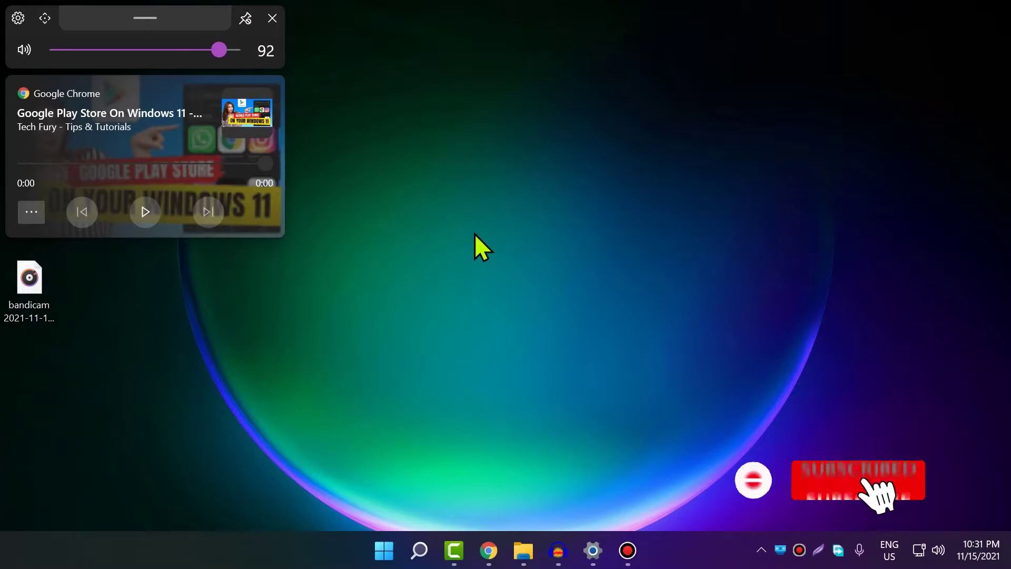
pyautogui.press('XF86AudioLowerVolume')
pyautogui.press('XF86AudioLowerVolume')
pyautogui.press('XF86AudioLowerVolume')
pyautogui.press('XF86AudioLowerVolume')
pyautogui.press('XF86AudioLowerVolume')
pyautogui.press('XF86AudioLowerVolume')
pyautogui.press('XF86AudioLowerVolume')
pyautogui.press('XF86AudioLowerVolume')
pyautogui.press('XF86AudioLowerVolume')
pyautogui.press('XF86AudioRaiseVolume')
pyautogui.press('XF86AudioRaiseVolume')
pyautogui.press('XF86AudioRaiseVolume')
pyautogui.press('XF86AudioRaiseVolume')
pyautogui.press('XF86AudioRaiseVolume')
pyautogui.press('XF86AudioRaiseVolume')
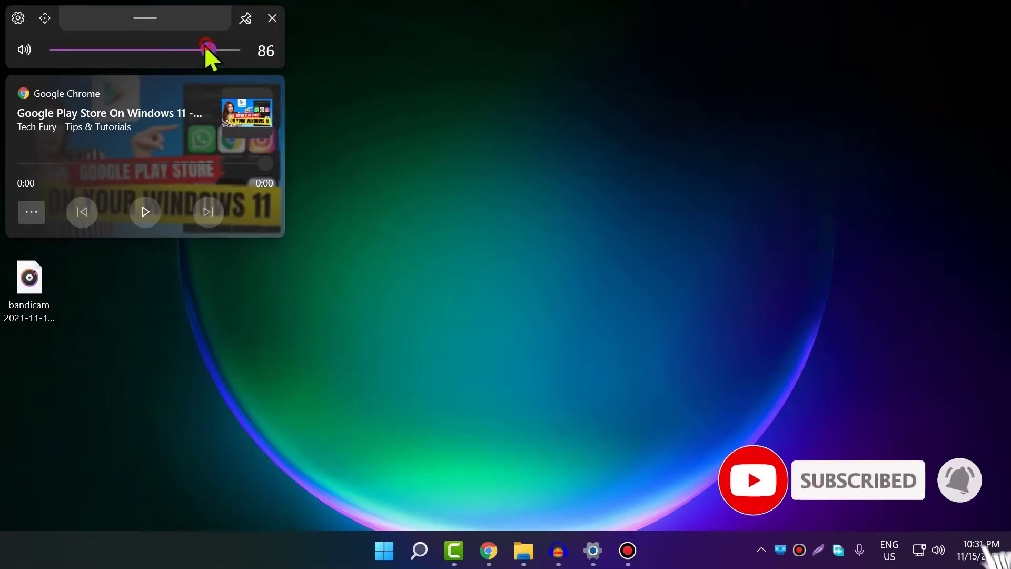
pyautogui.press('XF86AudioLowerVolume')
pyautogui.press('XF86AudioLowerVolume')
pyautogui.press('XF86AudioLowerVolume')
pyautogui.press('XF86AudioLowerVolume')
pyautogui.press('XF86AudioLowerVolume')
pyautogui.press('XF86AudioLowerVolume')
pyautogui.press('XF86AudioLowerVolume')
pyautogui.press('XF86AudioLowerVolume')
pyautogui.press('XF86AudioLowerVolume')
pyautogui.press('XF86AudioLowerVolume')
pyautogui.press('XF86AudioLowerVolume')
pyautogui.press('XF86AudioLowerVolume')
pyautogui.press('XF86AudioLowerVolume')
pyautogui.press('XF86AudioLowerVolume')
pyautogui.press('XF86AudioLowerVolume')
pyautogui.press('XF86AudioLowerVolume')
pyautogui.press('XF86AudioLowerVolume')
pyautogui.press('XF86AudioLowerVolume')
pyautogui.press('XF86AudioLowerVolume')
pyautogui.press('XF86AudioLowerVolume')
pyautogui.press('XF86AudioRaiseVolume')
pyautogui.press('XF86AudioRaiseVolume')
pyautogui.press('XF86AudioRaiseVolume')
pyautogui.press('XF86AudioRaiseVolume')
pyautogui.press('XF86AudioRaiseVolume')
pyautogui.press('XF86AudioRaiseVolume')
pyautogui.press('XF86AudioRaiseVolume')
pyautogui.press('XF86AudioRaiseVolume')
pyautogui.press('XF86AudioRaiseVolume')
pyautogui.press('XF86AudioRaiseVolume')
pyautogui.press('XF86AudioRaiseVolume')
pyautogui.press('XF86AudioRaiseVolume')
pyautogui.press('XF86AudioRaiseVolume')
pyautogui.press('XF86AudioRaiseVolume')
pyautogui.press('XF86AudioRaiseVolume')
pyautogui.press('XF86AudioRaiseVolume')
pyautogui.press('XF86AudioRaiseVolume')
pyautogui.press('XF86AudioRaiseVolume')
pyautogui.press('XF86AudioRaiseVolume')
pyautogui.press('XF86AudioRaiseVolume')
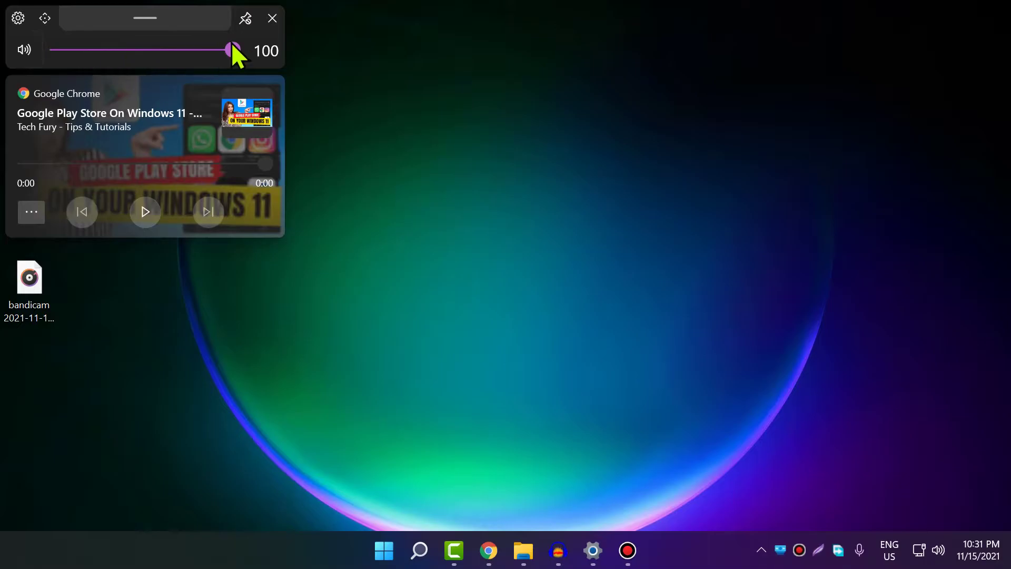
pyautogui.click(244, 20)
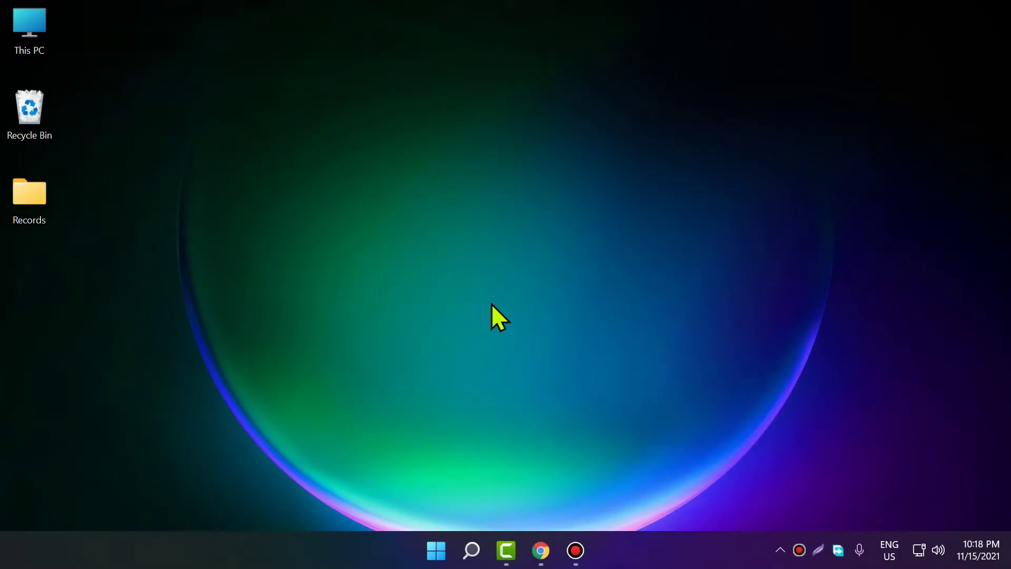
# Follow the 'Get it from Microsoft' badge in the ModernFlyouts GitHub README's Installation section.
pyautogui.click(541, 550)
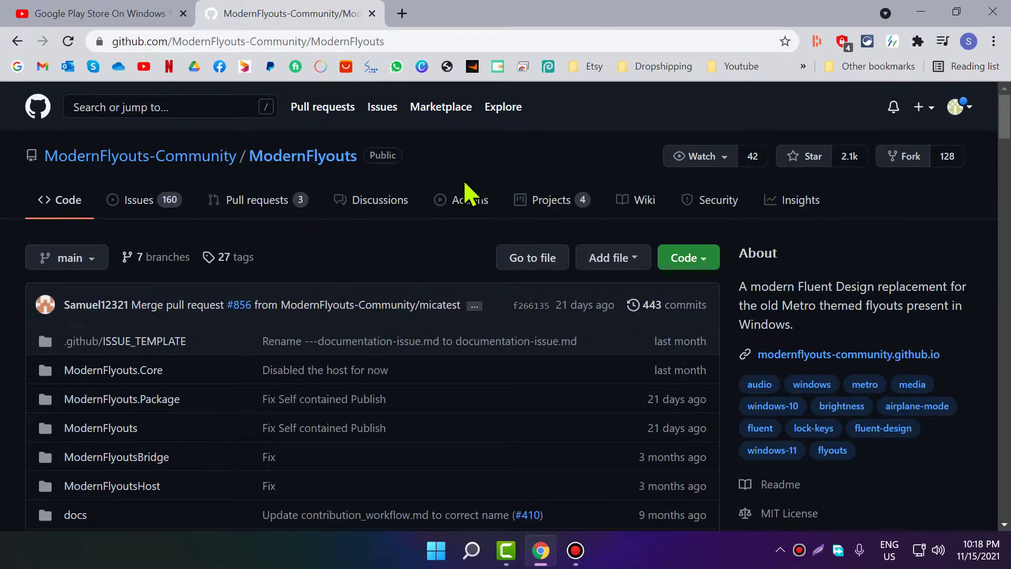
pyautogui.scroll(-10, 453, 195)
pyautogui.scroll(-20, 447, 185)
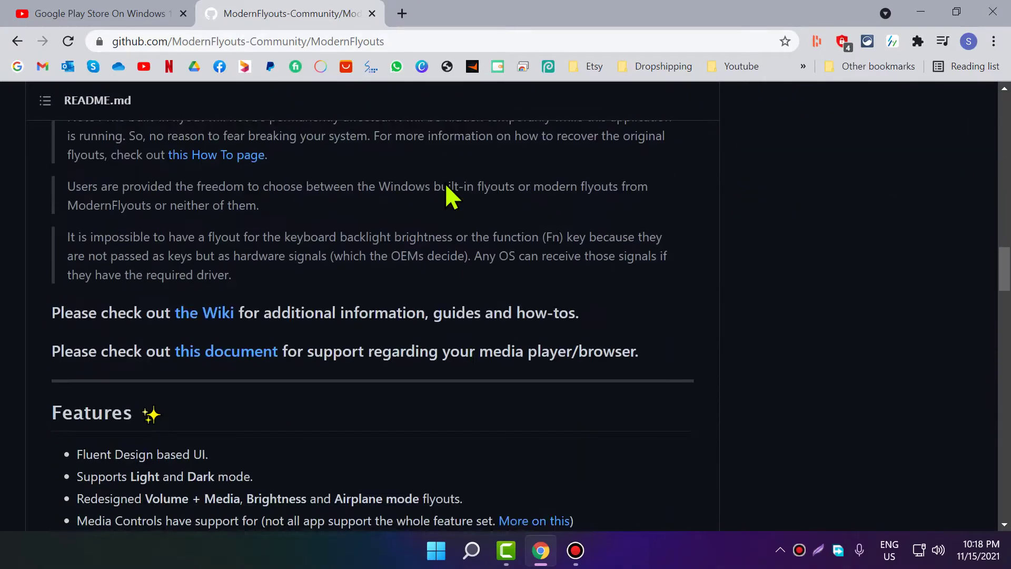
pyautogui.scroll(-5, 444, 182)
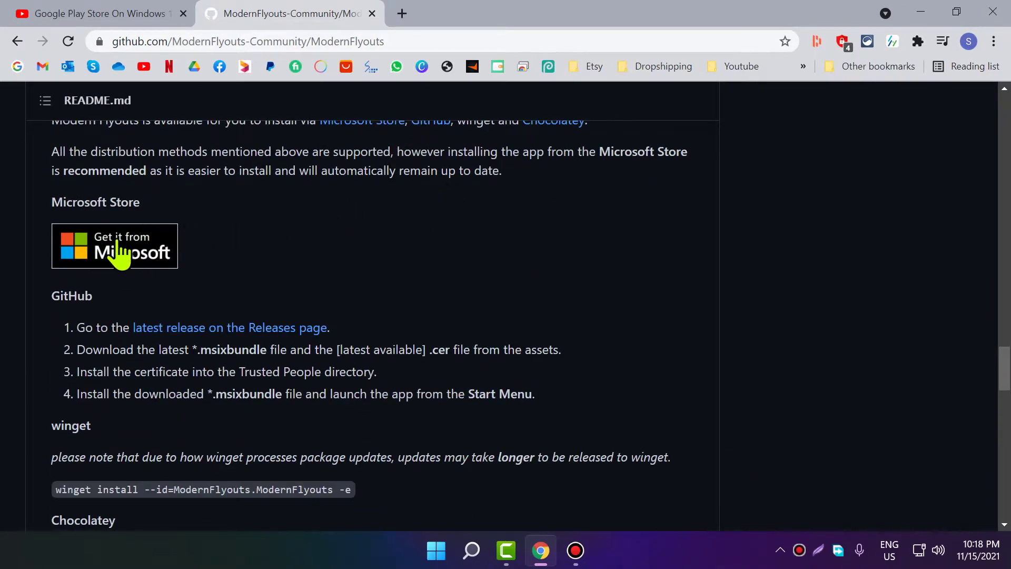
pyautogui.scroll(2, 174, 268)
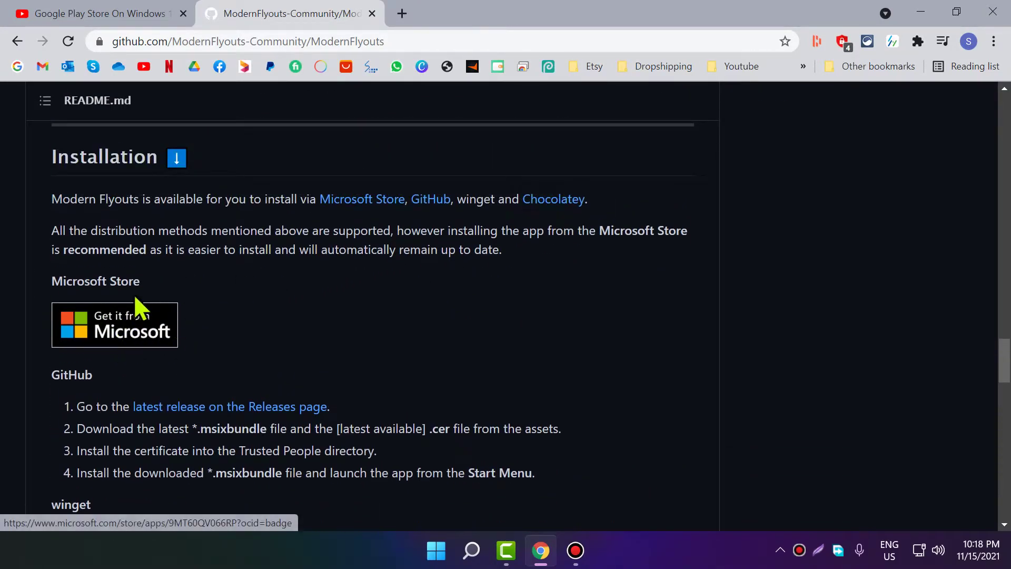
pyautogui.click(118, 333)
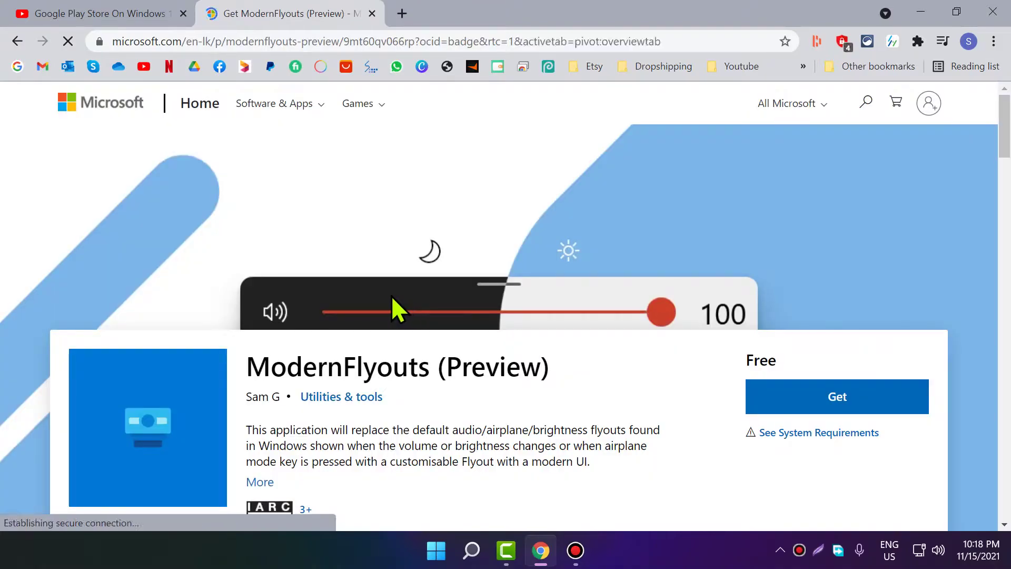
# Get ModernFlyouts (Preview) from its store page and allow Chrome to open Microsoft Store.
pyautogui.scroll(-1, 566, 321)
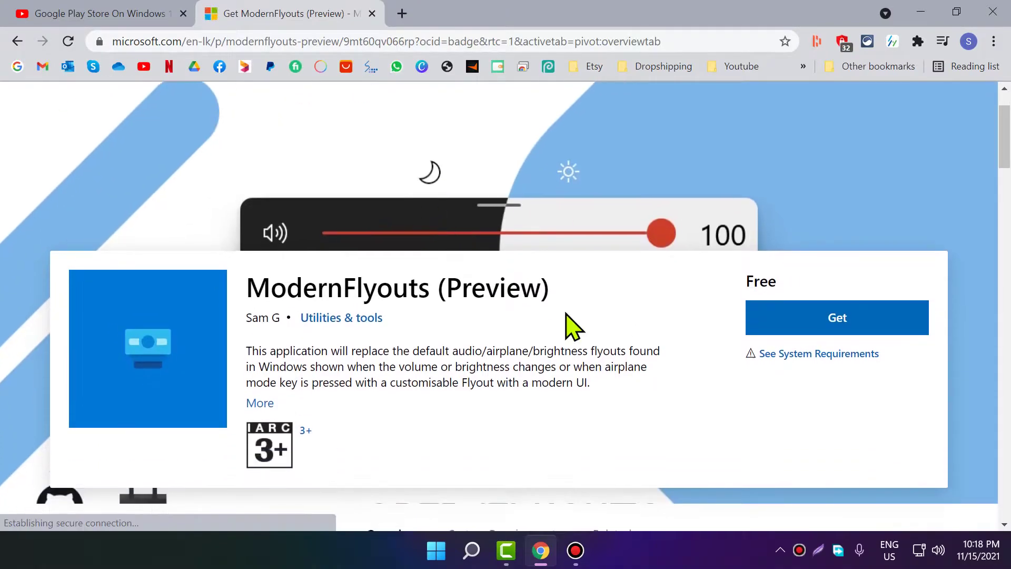
pyautogui.click(834, 327)
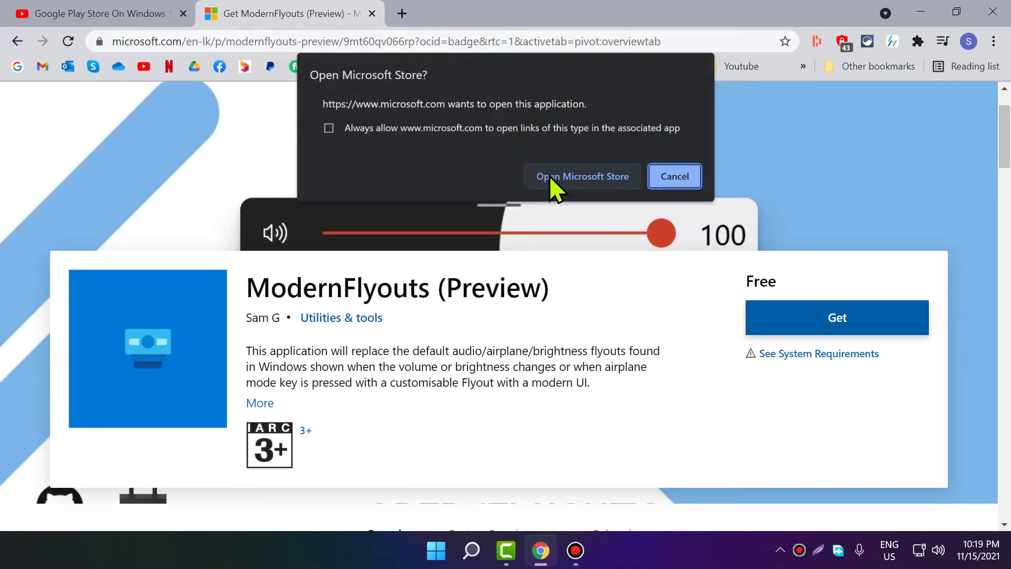
pyautogui.click(566, 176)
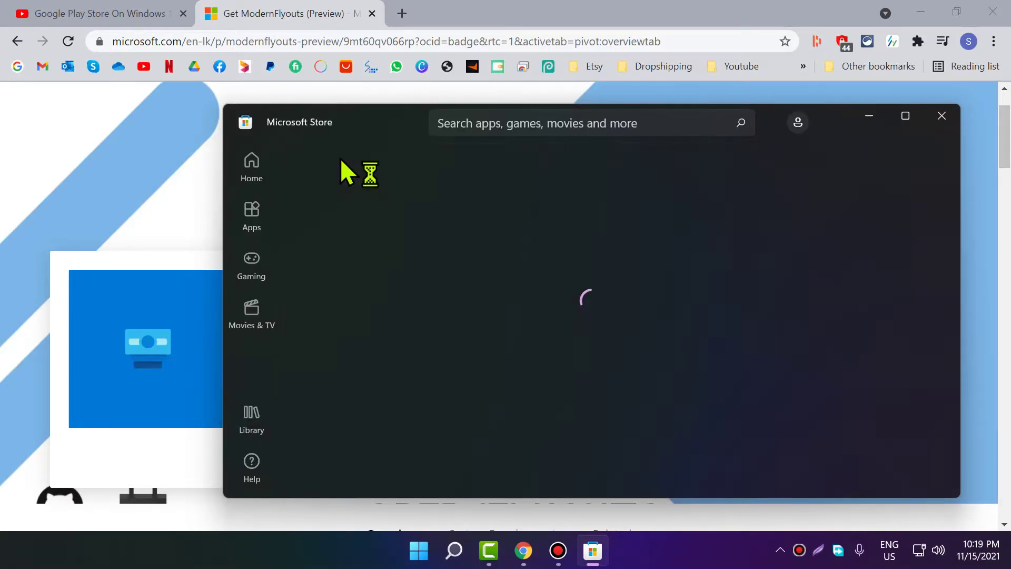
# Maximize the Store, install and open ModernFlyouts (Preview), then close the Store.
pyautogui.moveTo(391, 123); pyautogui.dragTo(299, 81)
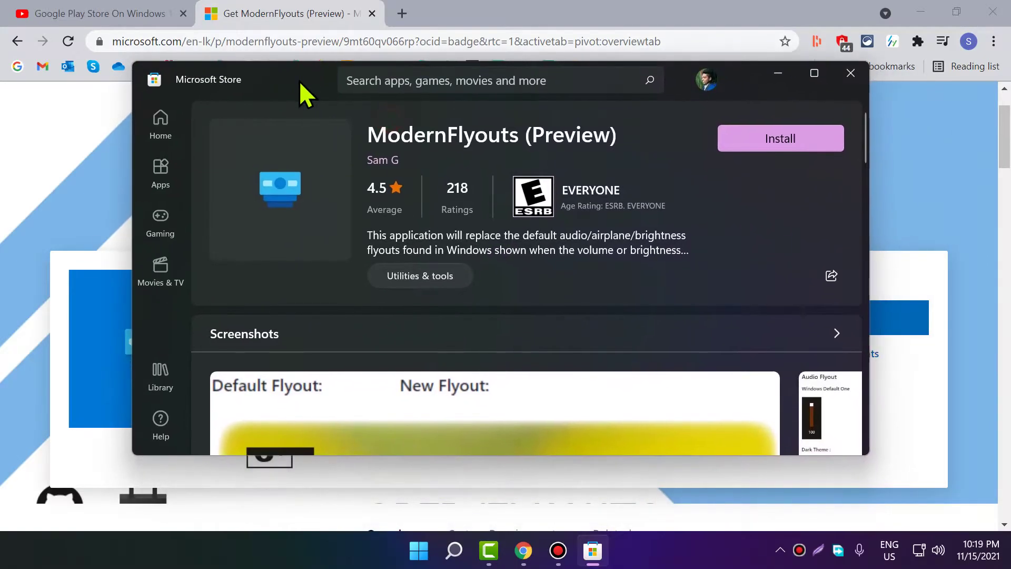
pyautogui.doubleClick(299, 81)
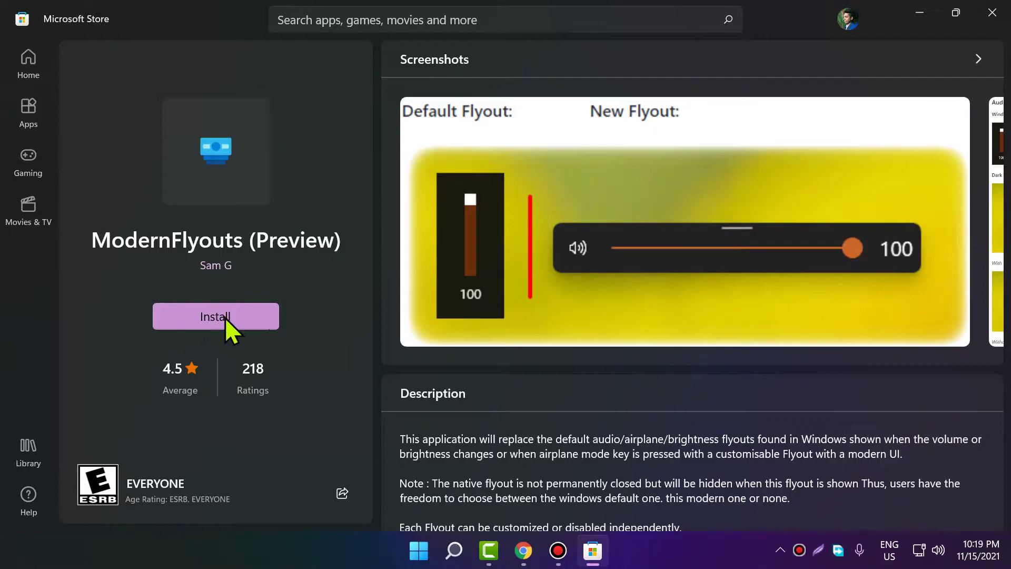
pyautogui.click(210, 313)
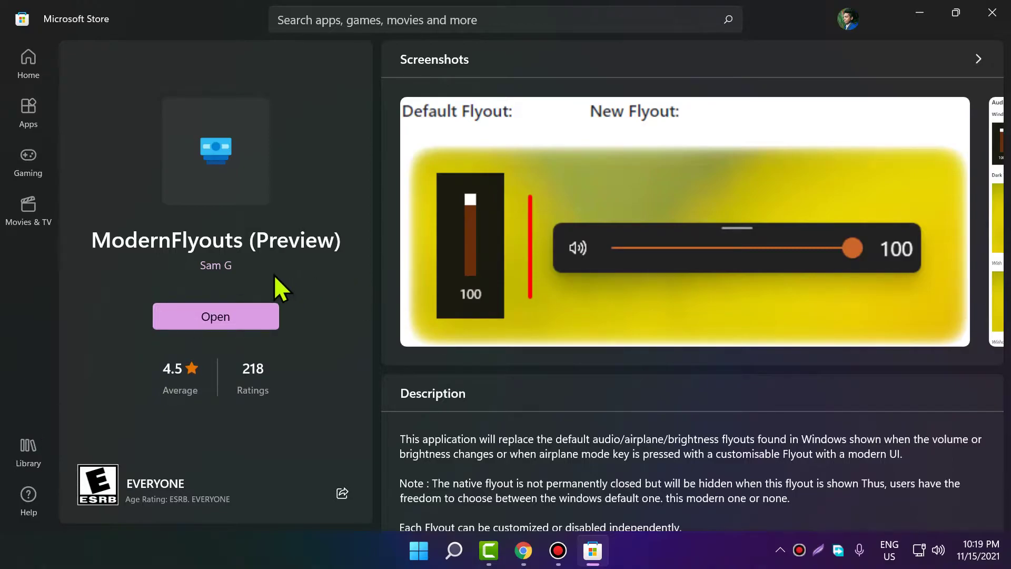
pyautogui.click(221, 319)
pyautogui.click(983, 22)
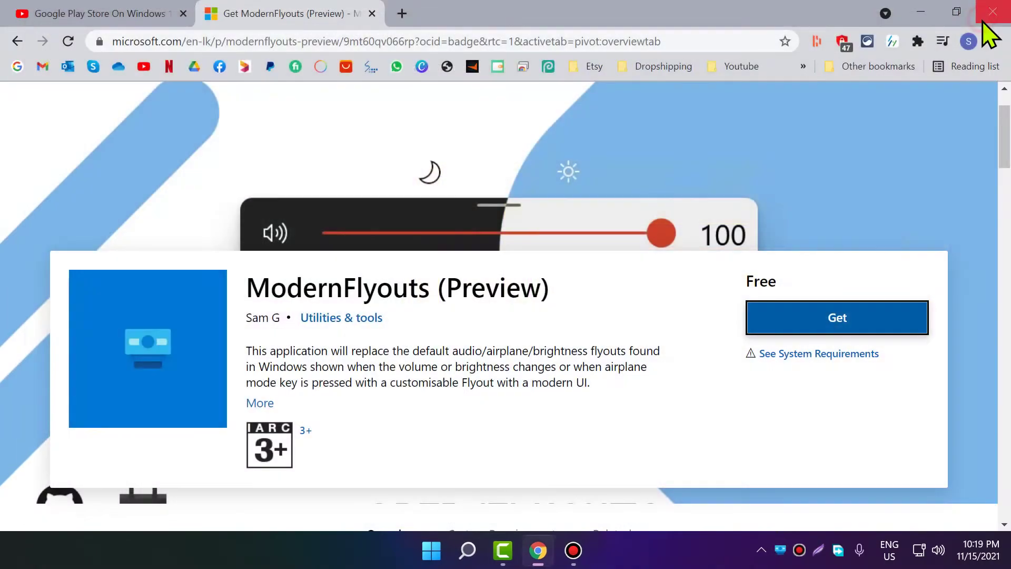
# Minimize Chrome and try the ModernFlyouts volume flyout, leaving the volume at 78.
pyautogui.click(929, 16)
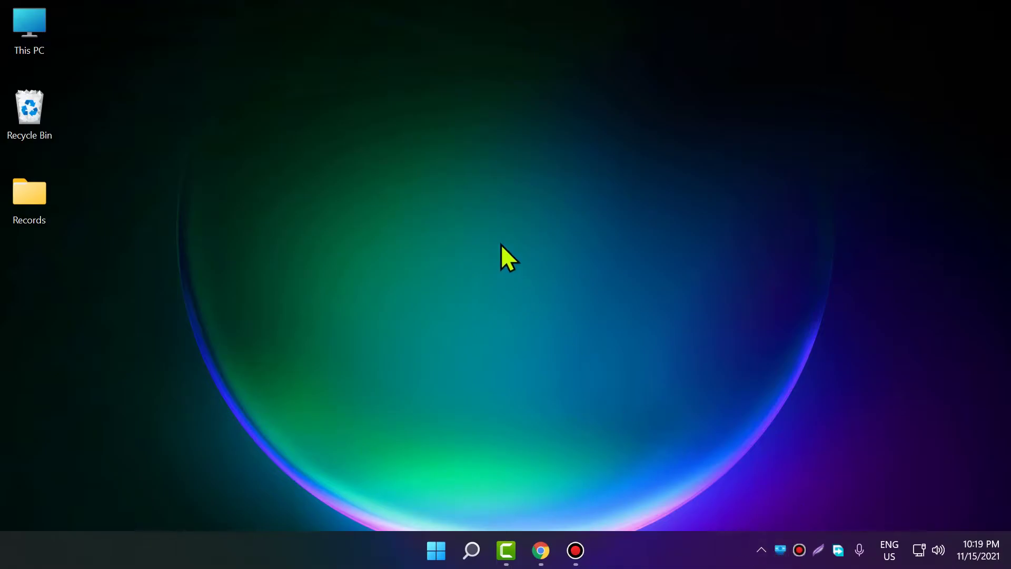
pyautogui.press('XF86AudioRaiseVolume')
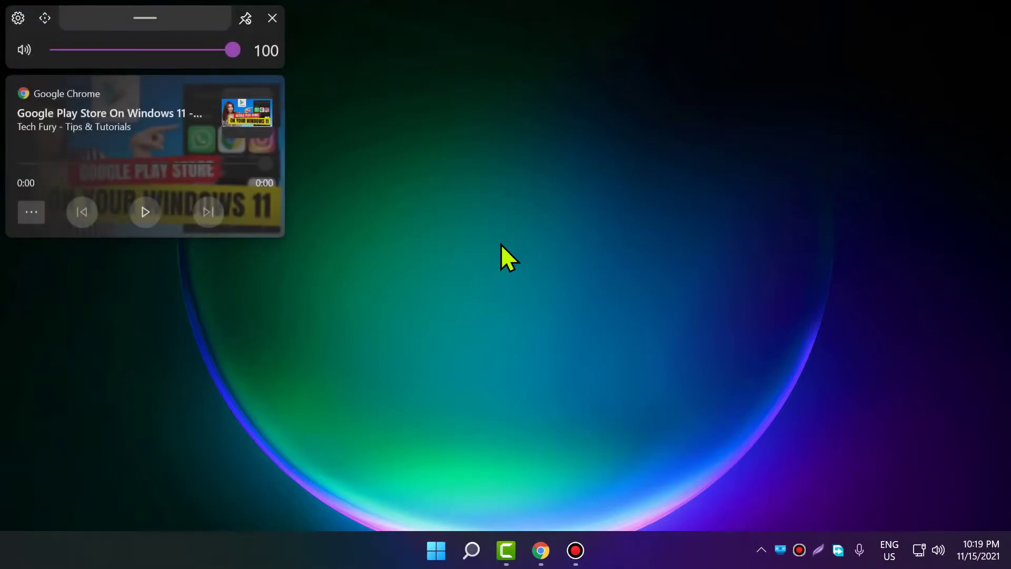
pyautogui.press('XF86AudioLowerVolume')
pyautogui.press('XF86AudioLowerVolume')
pyautogui.press('XF86AudioLowerVolume')
pyautogui.press('XF86AudioLowerVolume')
pyautogui.press('XF86AudioLowerVolume')
pyautogui.press('XF86AudioLowerVolume')
pyautogui.press('XF86AudioLowerVolume')
pyautogui.press('XF86AudioLowerVolume')
pyautogui.press('XF86AudioLowerVolume')
pyautogui.press('XF86AudioLowerVolume')
pyautogui.press('XF86AudioLowerVolume')
pyautogui.press('XF86AudioLowerVolume')
pyautogui.press('XF86AudioLowerVolume')
pyautogui.press('XF86AudioLowerVolume')
pyautogui.press('XF86AudioLowerVolume')
pyautogui.press('XF86AudioLowerVolume')
pyautogui.press('XF86AudioLowerVolume')
pyautogui.press('XF86AudioLowerVolume')
pyautogui.press('XF86AudioLowerVolume')
pyautogui.press('XF86AudioLowerVolume')
pyautogui.press('XF86AudioLowerVolume')
pyautogui.press('XF86AudioLowerVolume')
pyautogui.press('XF86AudioLowerVolume')
pyautogui.press('XF86AudioLowerVolume')
pyautogui.press('XF86AudioLowerVolume')
pyautogui.press('XF86AudioLowerVolume')
pyautogui.press('XF86AudioLowerVolume')
pyautogui.press('XF86AudioLowerVolume')
pyautogui.press('XF86AudioLowerVolume')
pyautogui.press('XF86AudioLowerVolume')
pyautogui.press('XF86AudioLowerVolume')
pyautogui.press('XF86AudioLowerVolume')
pyautogui.press('XF86AudioLowerVolume')
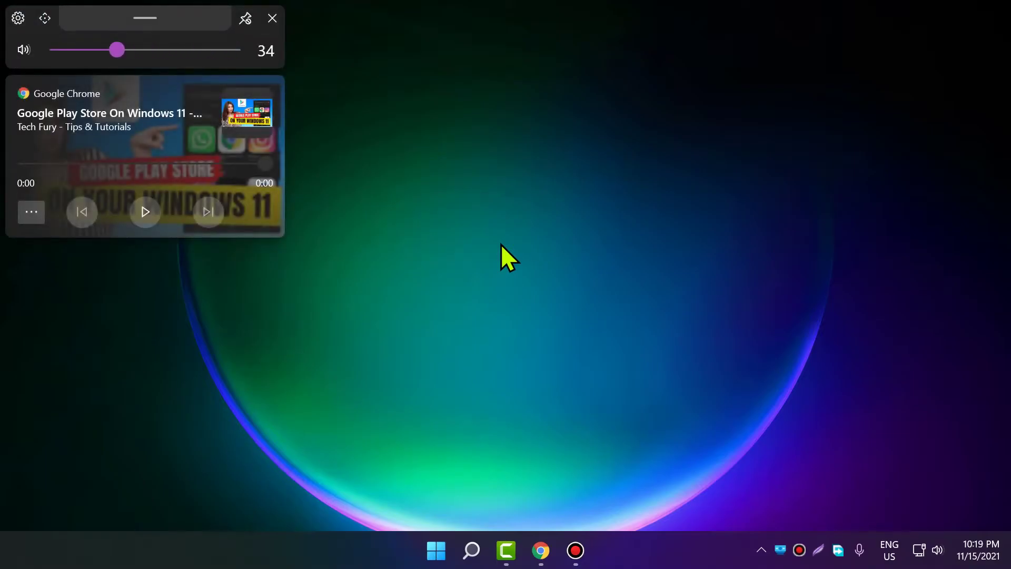
pyautogui.press('XF86AudioRaiseVolume')
pyautogui.press('XF86AudioRaiseVolume')
pyautogui.press('XF86AudioRaiseVolume')
pyautogui.press('XF86AudioRaiseVolume')
pyautogui.press('XF86AudioRaiseVolume')
pyautogui.press('XF86AudioRaiseVolume')
pyautogui.press('XF86AudioRaiseVolume')
pyautogui.press('XF86AudioRaiseVolume')
pyautogui.press('XF86AudioRaiseVolume')
pyautogui.press('XF86AudioRaiseVolume')
pyautogui.press('XF86AudioRaiseVolume')
pyautogui.press('XF86AudioRaiseVolume')
pyautogui.press('XF86AudioRaiseVolume')
pyautogui.press('XF86AudioRaiseVolume')
pyautogui.press('XF86AudioRaiseVolume')
pyautogui.press('XF86AudioRaiseVolume')
pyautogui.press('XF86AudioLowerVolume')
pyautogui.press('XF86AudioRaiseVolume')
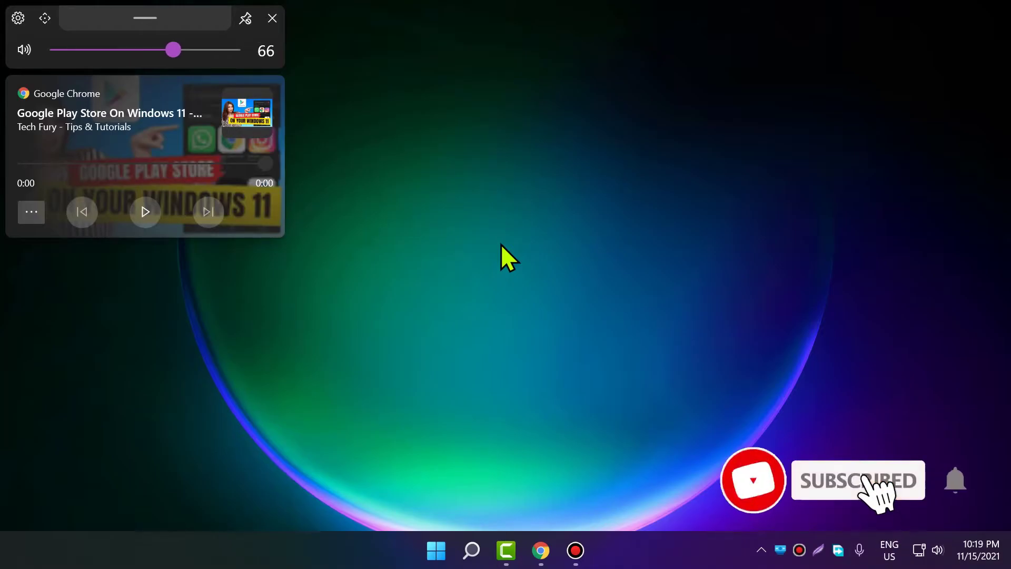
pyautogui.press('XF86AudioRaiseVolume')
pyautogui.press('XF86AudioRaiseVolume')
pyautogui.press('XF86AudioRaiseVolume')
pyautogui.press('XF86AudioRaiseVolume')
pyautogui.press('XF86AudioRaiseVolume')
pyautogui.press('XF86AudioRaiseVolume')
pyautogui.press('XF86AudioRaiseVolume')
pyautogui.press('XF86AudioRaiseVolume')
pyautogui.press('XF86AudioLowerVolume')
pyautogui.press('XF86AudioLowerVolume')
pyautogui.press('XF86AudioLowerVolume')
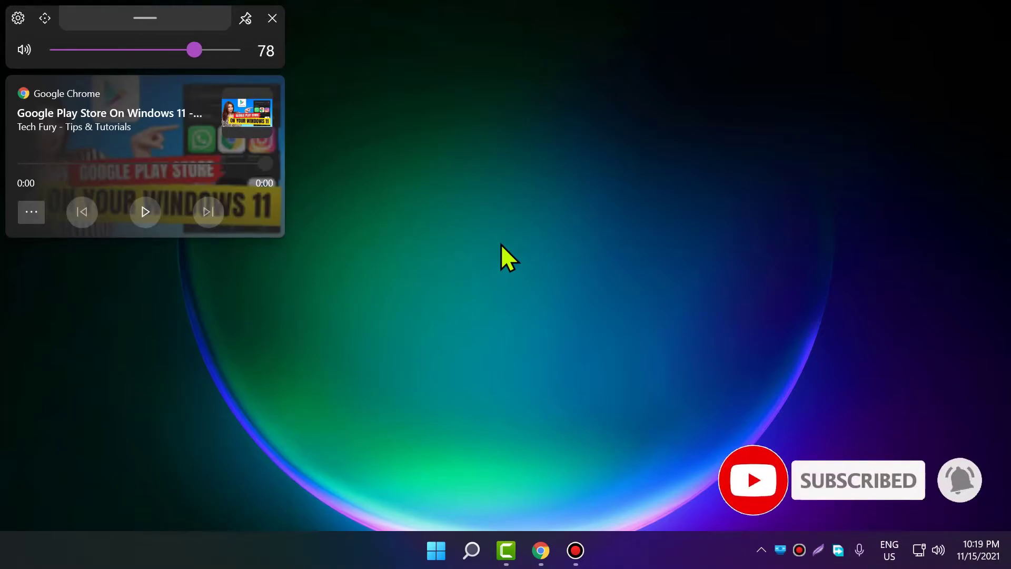
pyautogui.press('XF86AudioRaiseVolume')
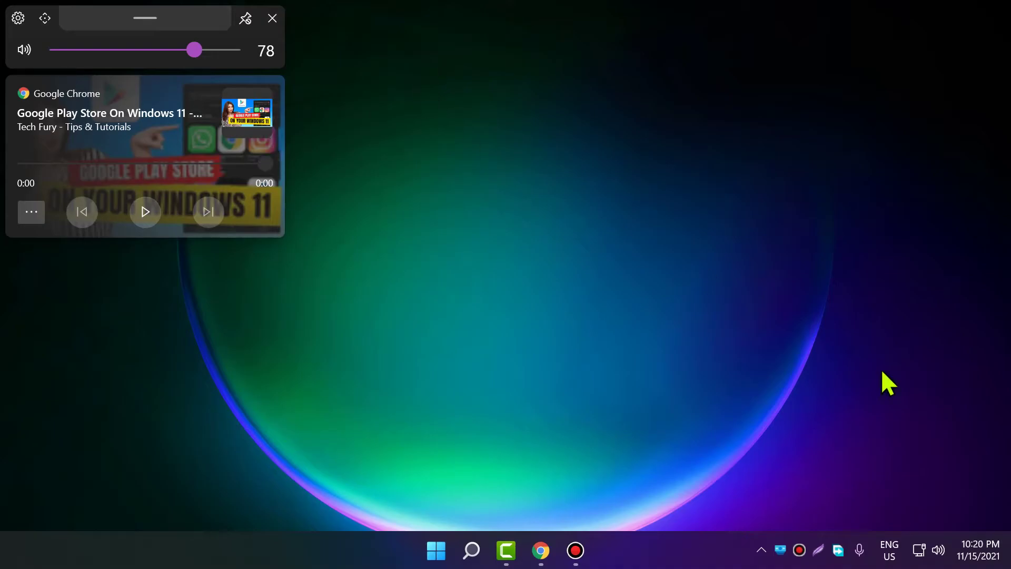
# Open the ModernFlyouts settings window from its tray icon menu.
pyautogui.rightClick(786, 548)
pyautogui.click(724, 491)
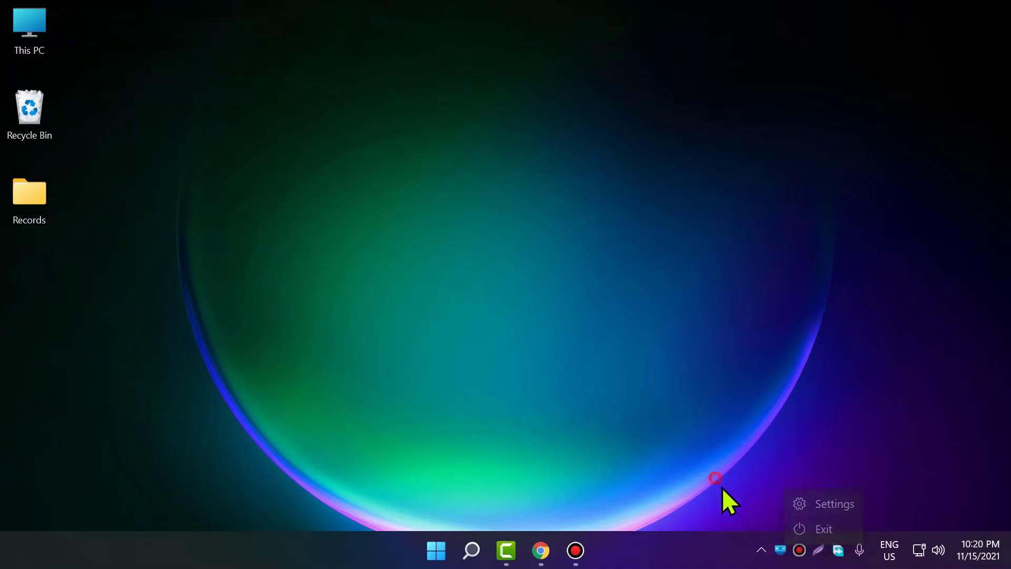
pyautogui.rightClick(785, 550)
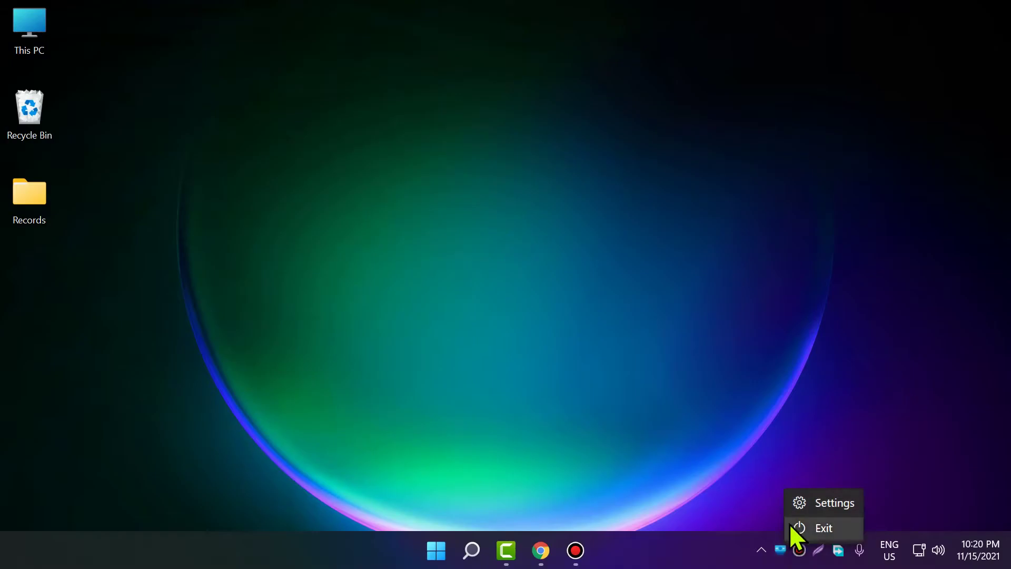
pyautogui.click(839, 502)
# Resize the settings window and try Windows default as the default flyout.
pyautogui.moveTo(409, 33); pyautogui.dragTo(503, 20)
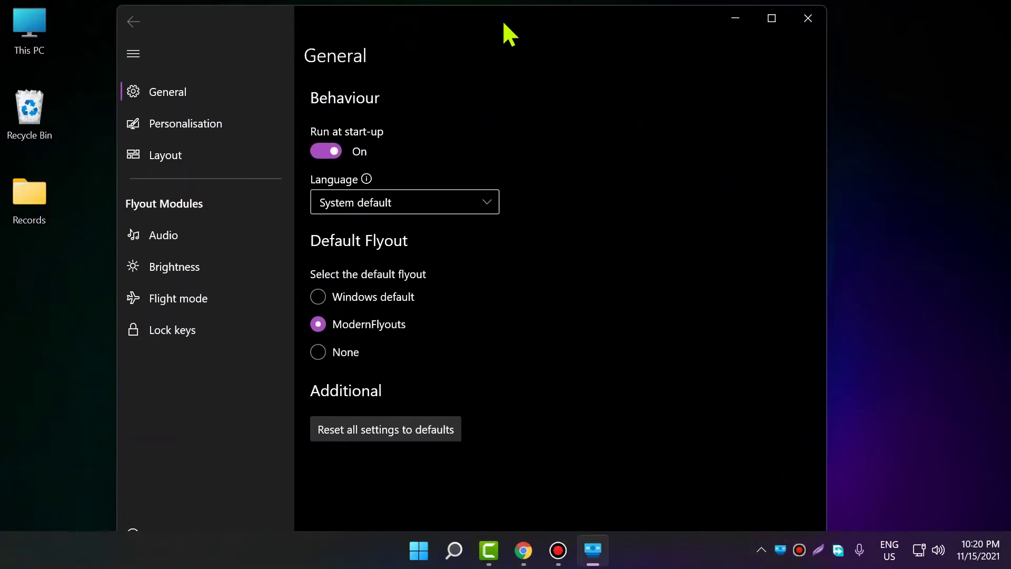
pyautogui.doubleClick(502, 20)
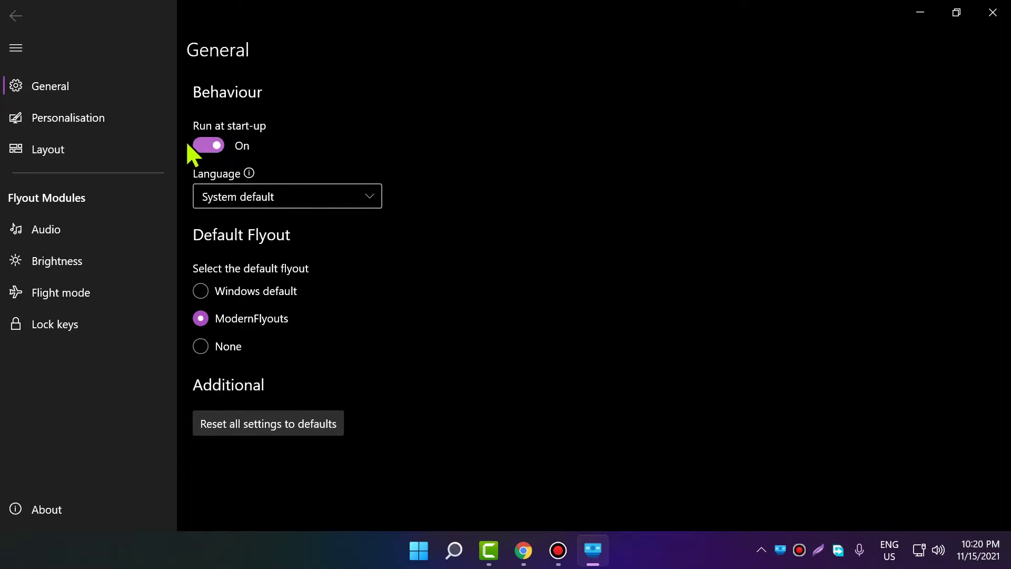
pyautogui.moveTo(413, 9); pyautogui.dragTo(435, 11)
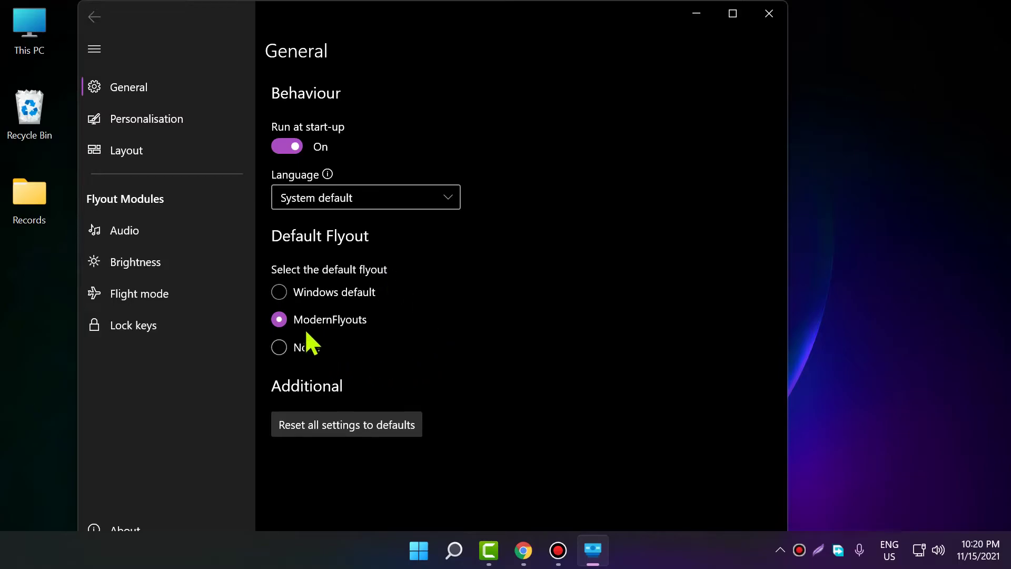
pyautogui.click(314, 291)
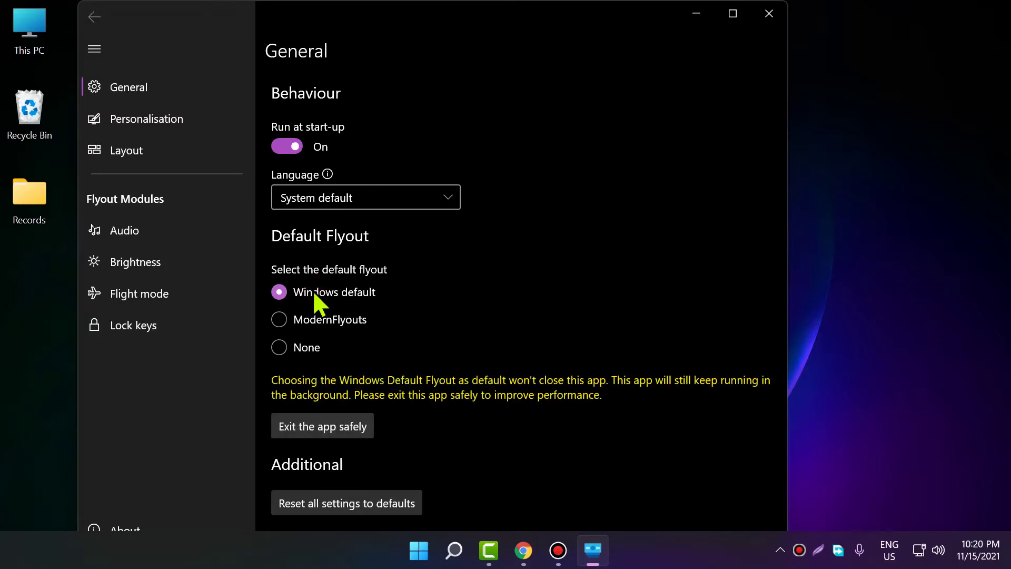
pyautogui.press('XF86AudioRaiseVolume')
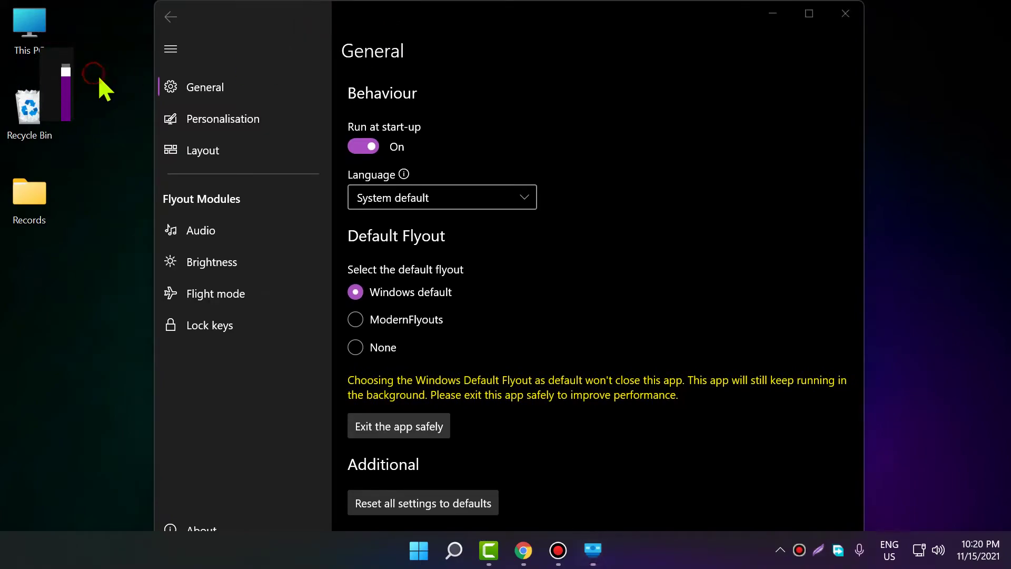
# Select ModernFlyouts as the default flyout, test it with volume changes, and close it.
pyautogui.click(389, 319)
pyautogui.press('XF86AudioRaiseVolume')
pyautogui.press('XF86AudioRaiseVolume')
pyautogui.press('XF86AudioRaiseVolume')
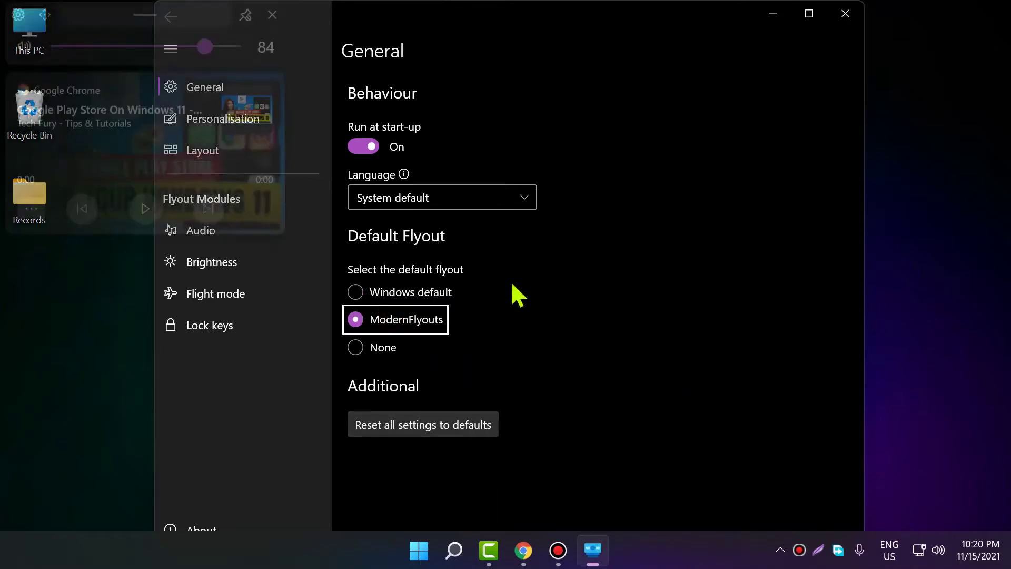
pyautogui.press('XF86AudioLowerVolume')
pyautogui.press('XF86AudioLowerVolume')
pyautogui.press('XF86AudioLowerVolume')
pyautogui.press('XF86AudioLowerVolume')
pyautogui.press('XF86AudioLowerVolume')
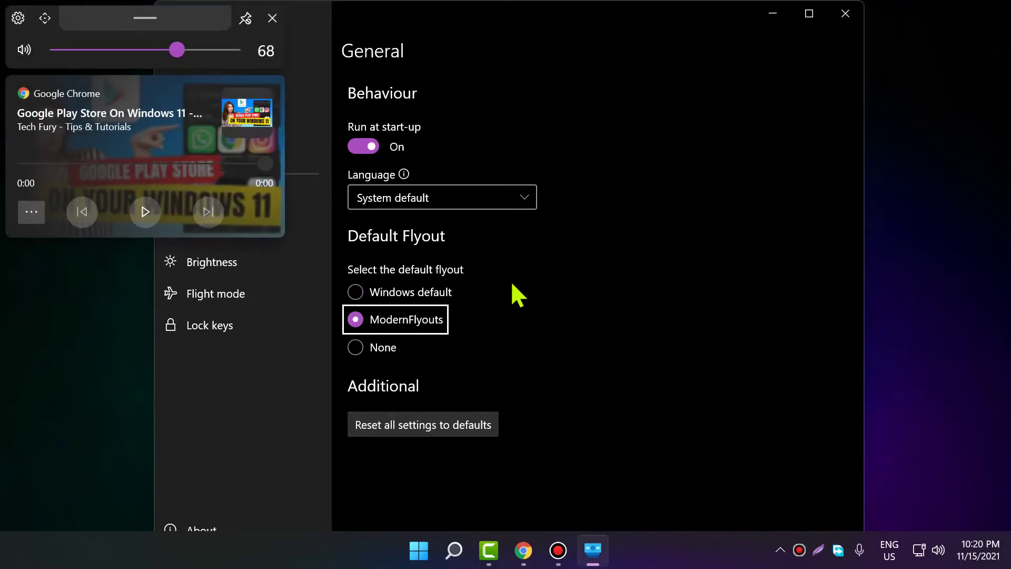
pyautogui.press('XF86AudioRaiseVolume')
pyautogui.press('XF86AudioRaiseVolume')
pyautogui.press('XF86AudioRaiseVolume')
pyautogui.press('XF86AudioRaiseVolume')
pyautogui.press('XF86AudioRaiseVolume')
pyautogui.press('XF86AudioRaiseVolume')
pyautogui.press('XF86AudioRaiseVolume')
pyautogui.press('XF86AudioRaiseVolume')
pyautogui.press('XF86AudioRaiseVolume')
pyautogui.press('XF86AudioRaiseVolume')
pyautogui.press('XF86AudioRaiseVolume')
pyautogui.press('XF86AudioRaiseVolume')
pyautogui.press('XF86AudioRaiseVolume')
pyautogui.press('XF86AudioRaiseVolume')
pyautogui.press('XF86AudioRaiseVolume')
pyautogui.press('XF86AudioLowerVolume')
pyautogui.press('XF86AudioLowerVolume')
pyautogui.press('XF86AudioLowerVolume')
pyautogui.press('XF86AudioLowerVolume')
pyautogui.press('XF86AudioLowerVolume')
pyautogui.press('XF86AudioLowerVolume')
pyautogui.press('XF86AudioLowerVolume')
pyautogui.press('XF86AudioLowerVolume')
pyautogui.press('XF86AudioLowerVolume')
pyautogui.click(272, 19)
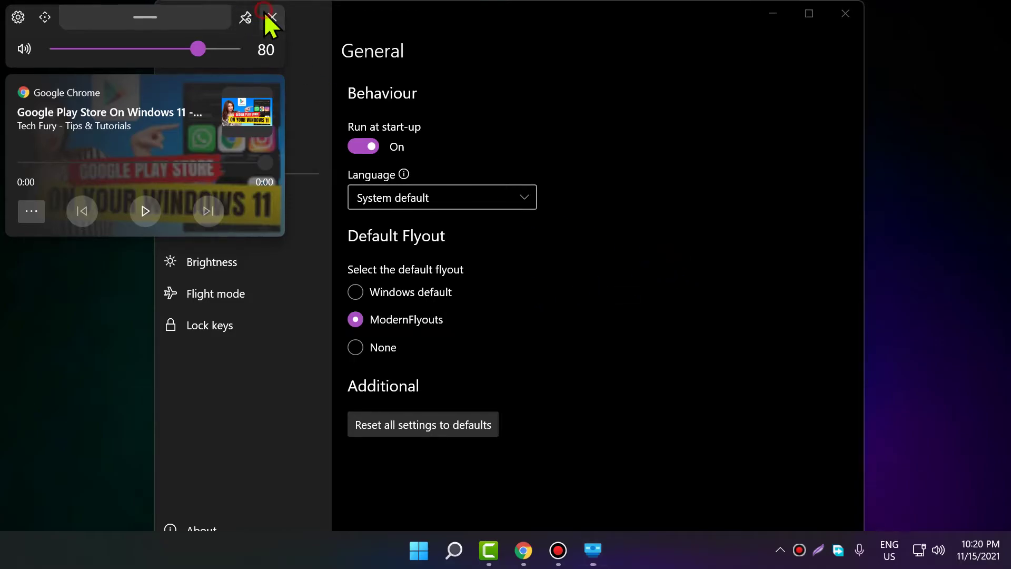
# In Personalisation, preview the Light flyout theme while raising the volume to 84.
pyautogui.click(249, 123)
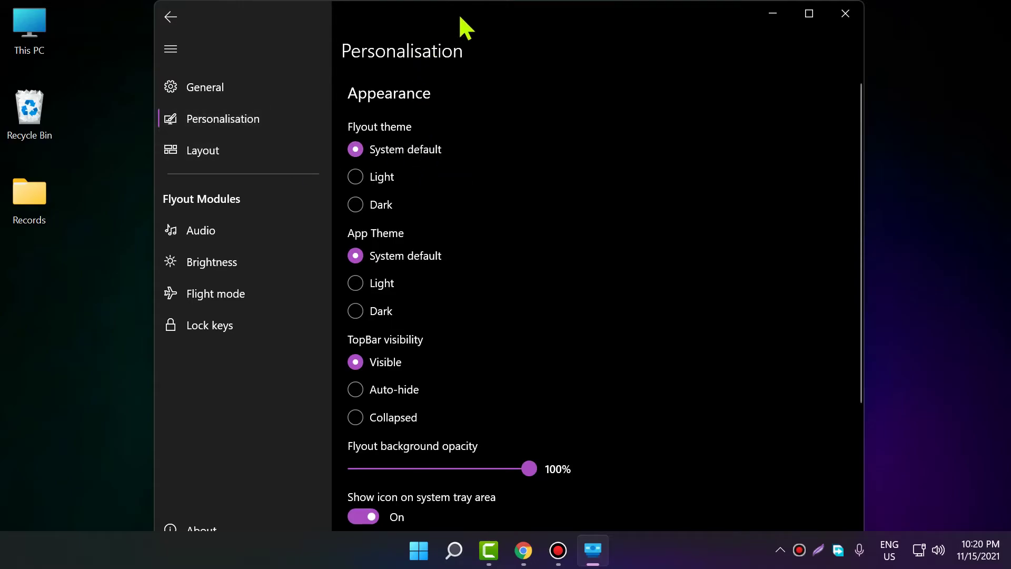
pyautogui.click(377, 180)
pyautogui.press('XF86AudioRaiseVolume')
pyautogui.press('XF86AudioRaiseVolume')
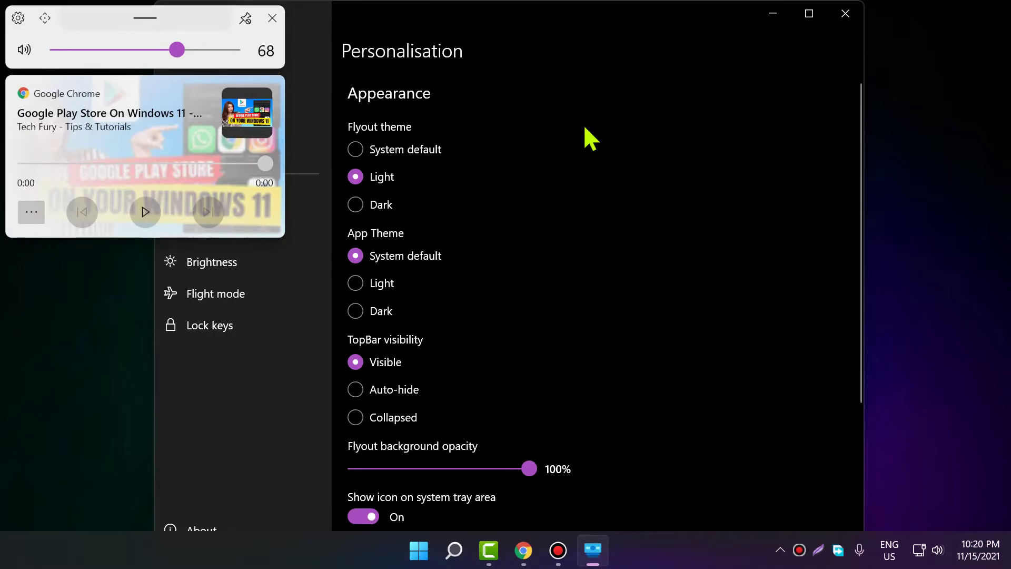
pyautogui.press('XF86AudioLowerVolume')
pyautogui.press('XF86AudioLowerVolume')
pyautogui.press('XF86AudioRaiseVolume')
pyautogui.press('XF86AudioRaiseVolume')
pyautogui.press('XF86AudioRaiseVolume')
pyautogui.press('XF86AudioRaiseVolume')
pyautogui.press('XF86AudioRaiseVolume')
pyautogui.press('XF86AudioRaiseVolume')
pyautogui.press('XF86AudioRaiseVolume')
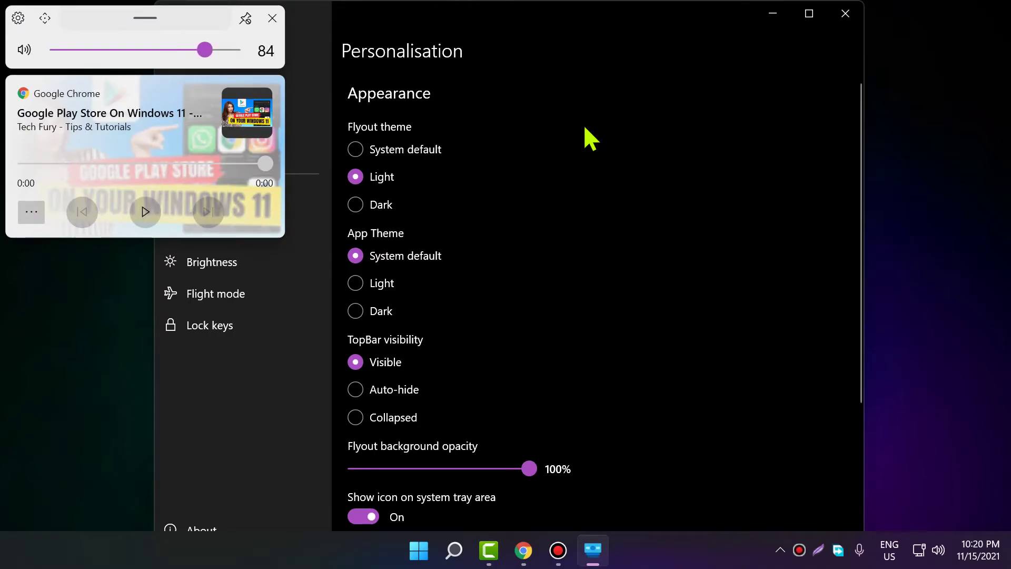
# Preview the Dark theme, auto-hide the flyout's top bar, and restore the System default theme.
pyautogui.click(369, 207)
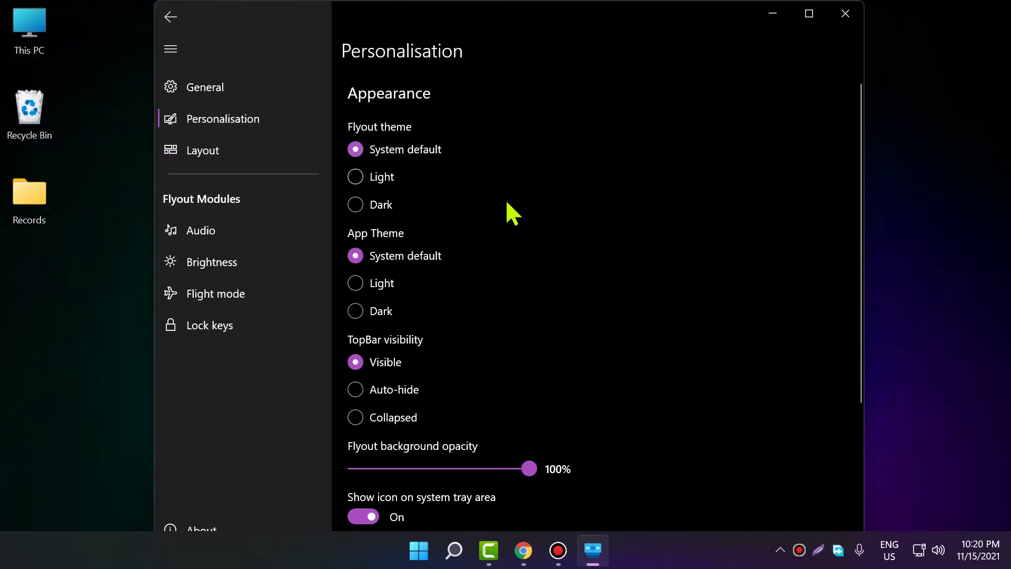
pyautogui.press('XF86AudioLowerVolume')
pyautogui.press('XF86AudioLowerVolume')
pyautogui.press('XF86AudioLowerVolume')
pyautogui.press('XF86AudioLowerVolume')
pyautogui.press('XF86AudioLowerVolume')
pyautogui.press('XF86AudioLowerVolume')
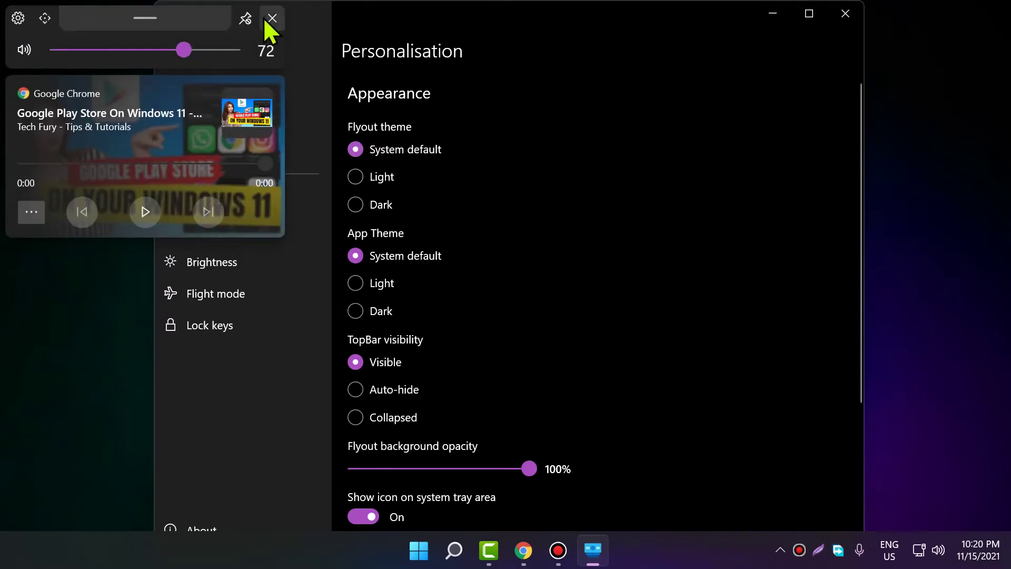
pyautogui.click(245, 17)
pyautogui.click(385, 181)
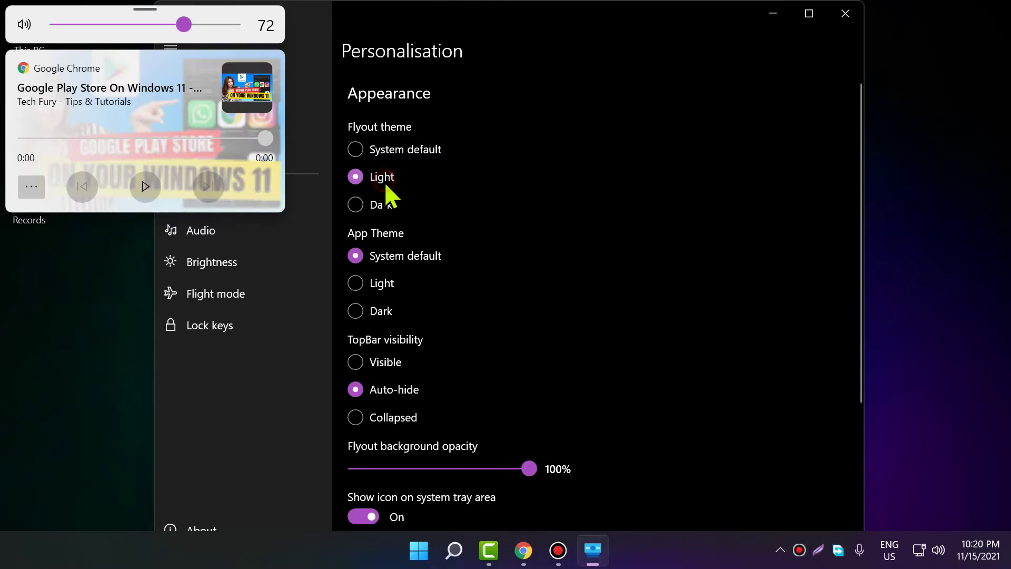
pyautogui.click(382, 203)
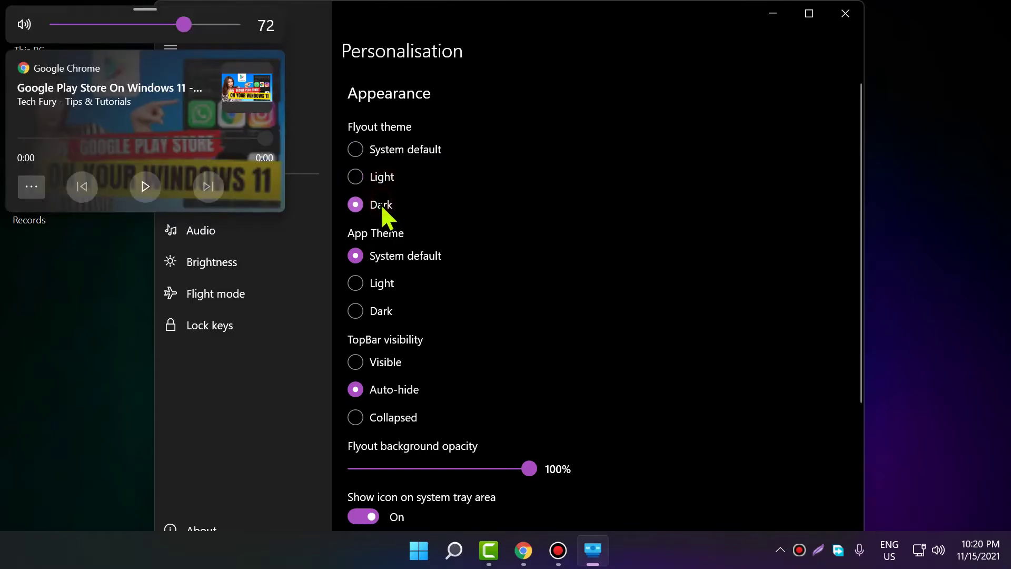
pyautogui.click(393, 146)
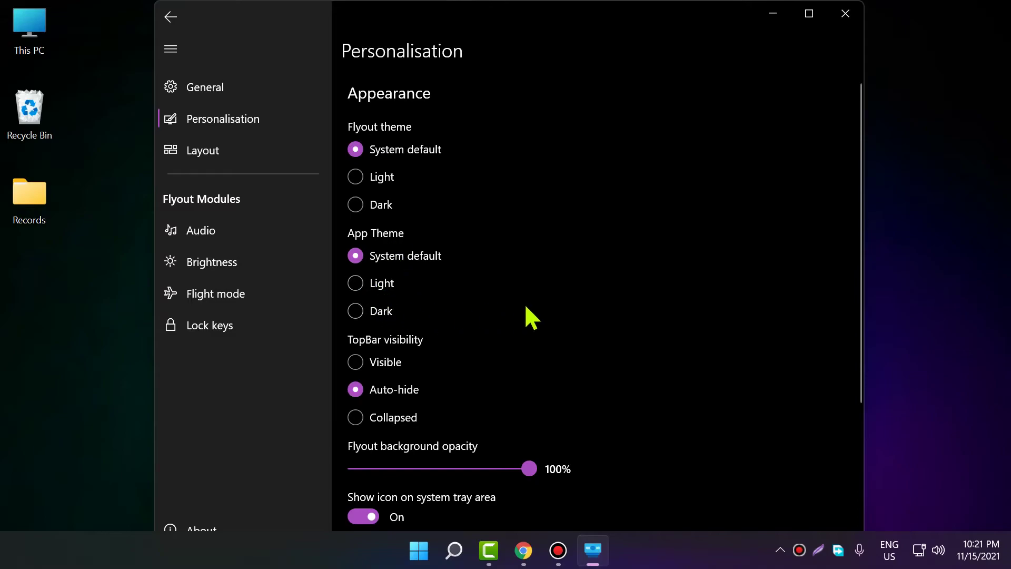
# Try Collapsed and Visible TopBar visibility options, ending on Auto-hide.
pyautogui.scroll(-3, 525, 314)
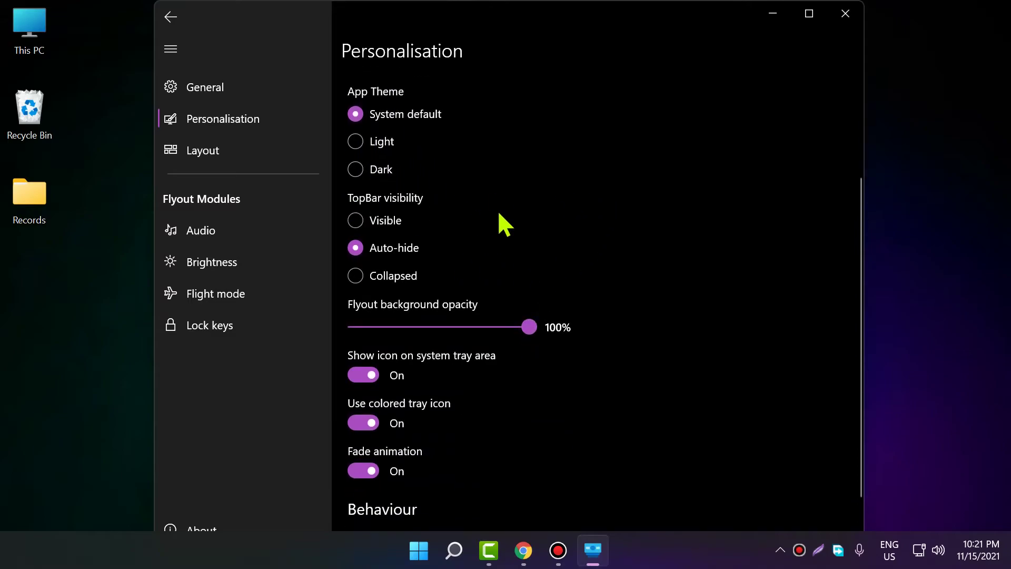
pyautogui.click(393, 276)
pyautogui.press('XF86AudioRaiseVolume')
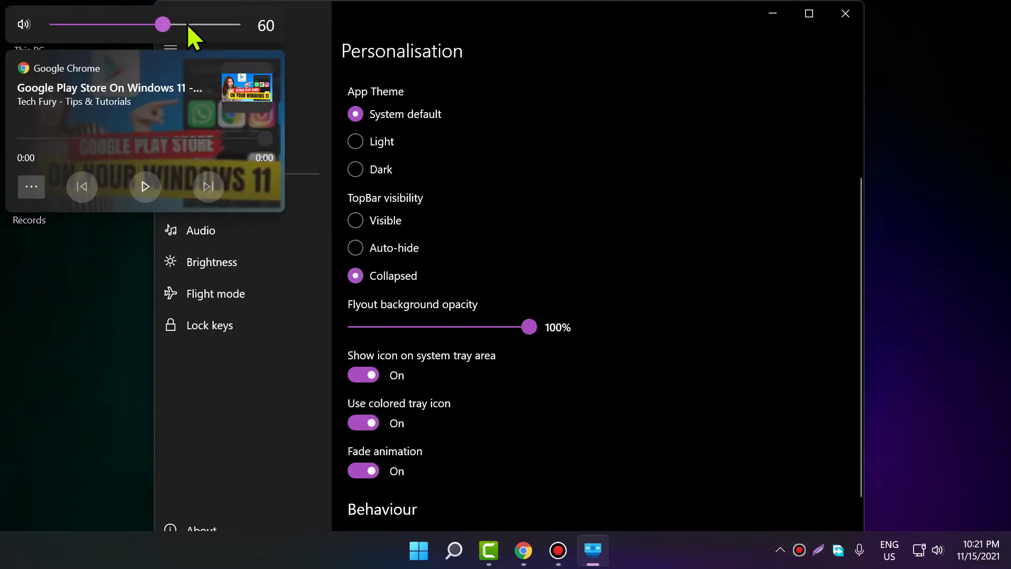
pyautogui.click(384, 219)
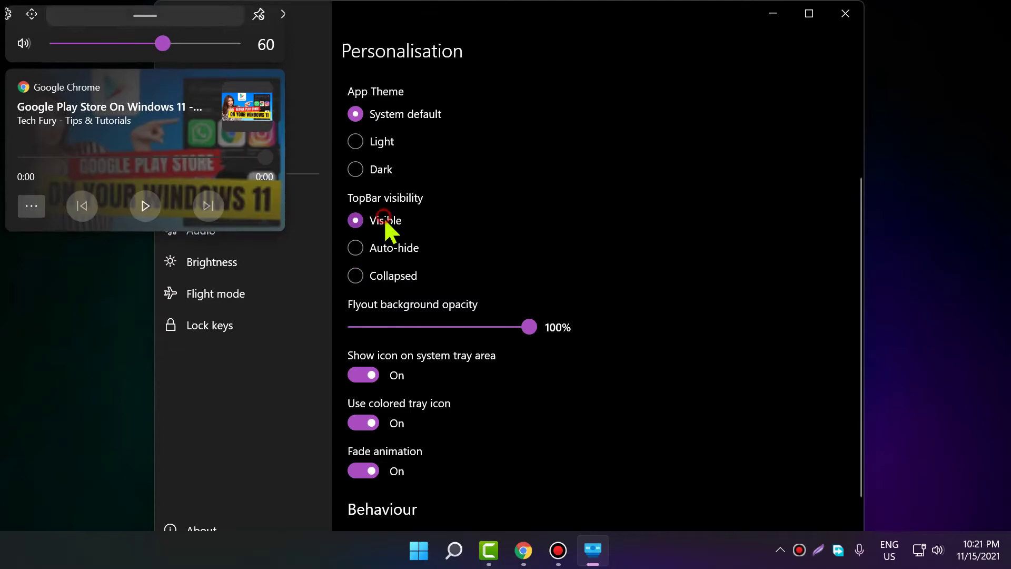
pyautogui.click(376, 275)
pyautogui.click(387, 249)
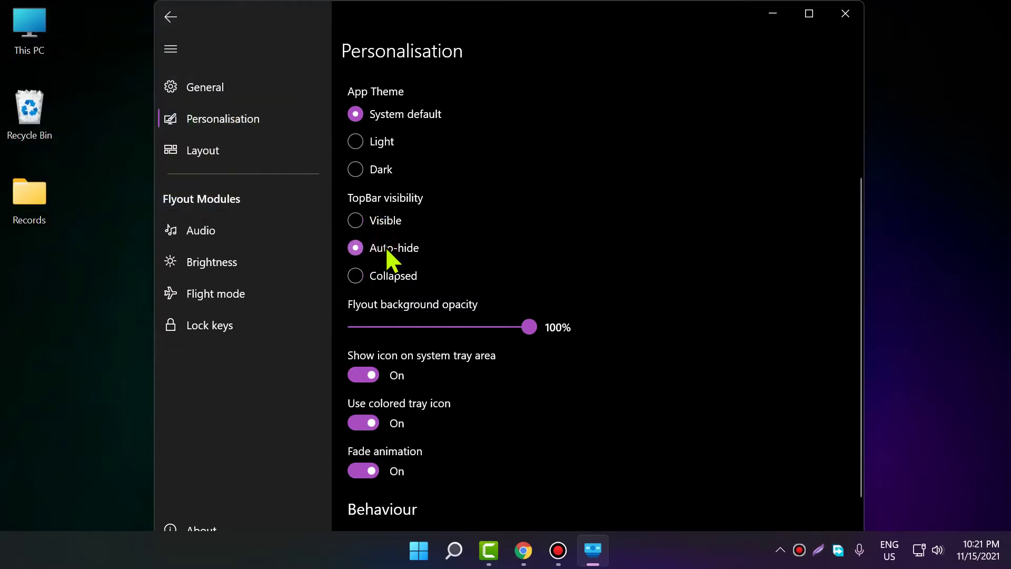
# Preview lower flyout background opacity levels, finishing with opacity at 100%.
pyautogui.scroll(-2, 653, 315)
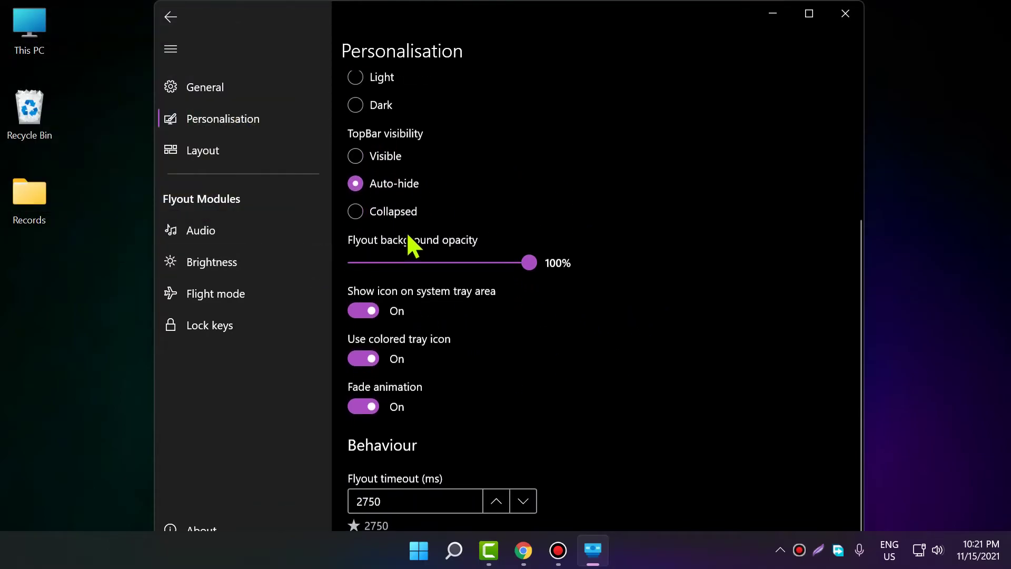
pyautogui.moveTo(531, 261); pyautogui.dragTo(561, 252)
pyautogui.press('XF86AudioRaiseVolume')
pyautogui.press('XF86AudioRaiseVolume')
pyautogui.press('XF86AudioRaiseVolume')
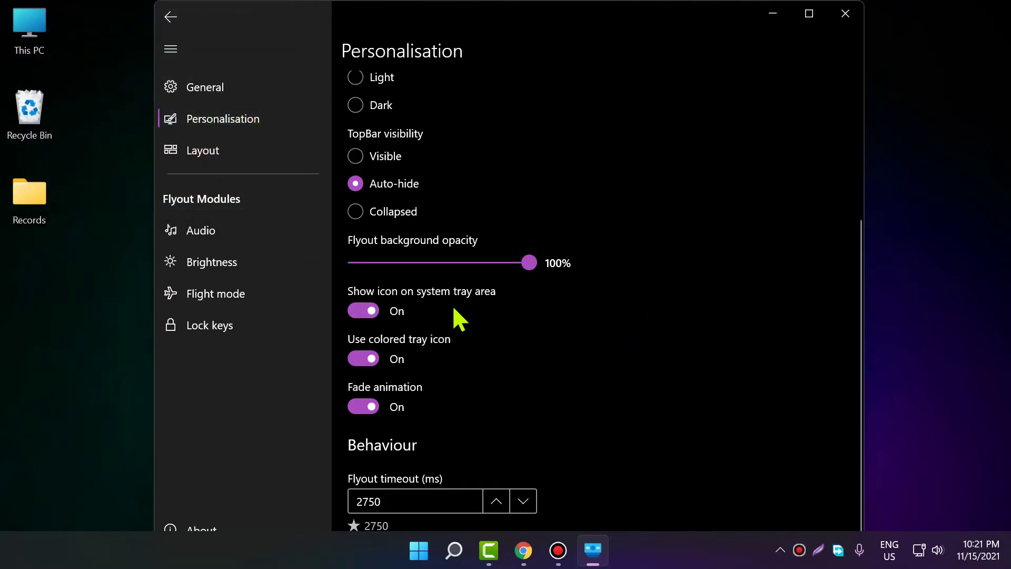
# Turn the system tray icon off and back on, checking the hidden tray icons each time.
pyautogui.click(780, 549)
pyautogui.click(375, 311)
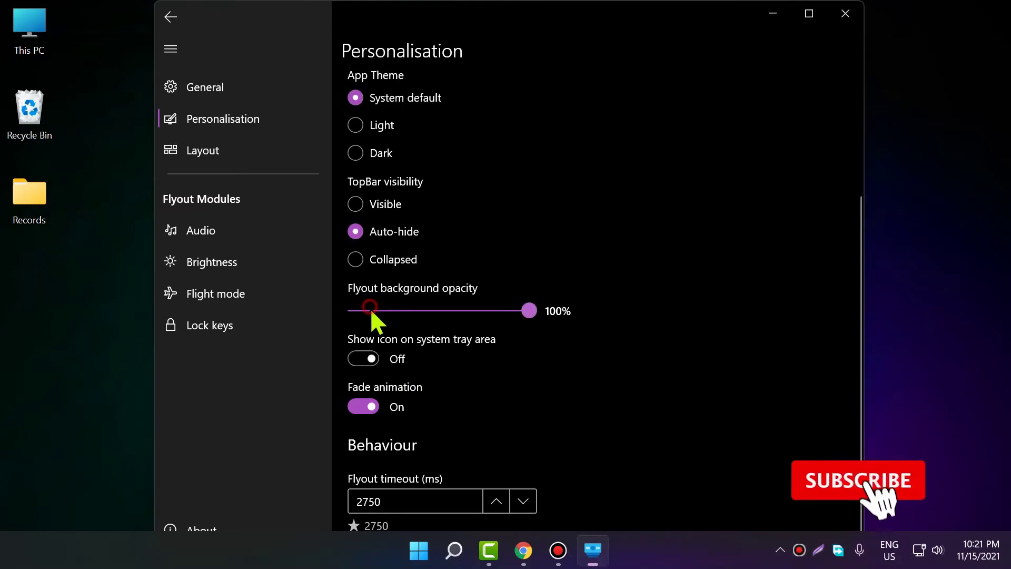
pyautogui.click(780, 551)
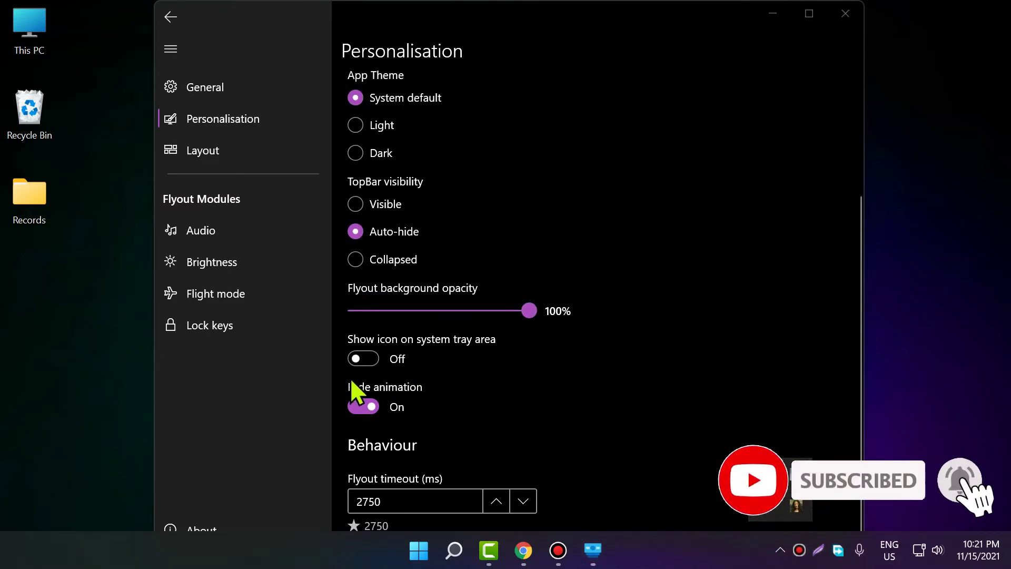
pyautogui.click(362, 359)
pyautogui.click(780, 549)
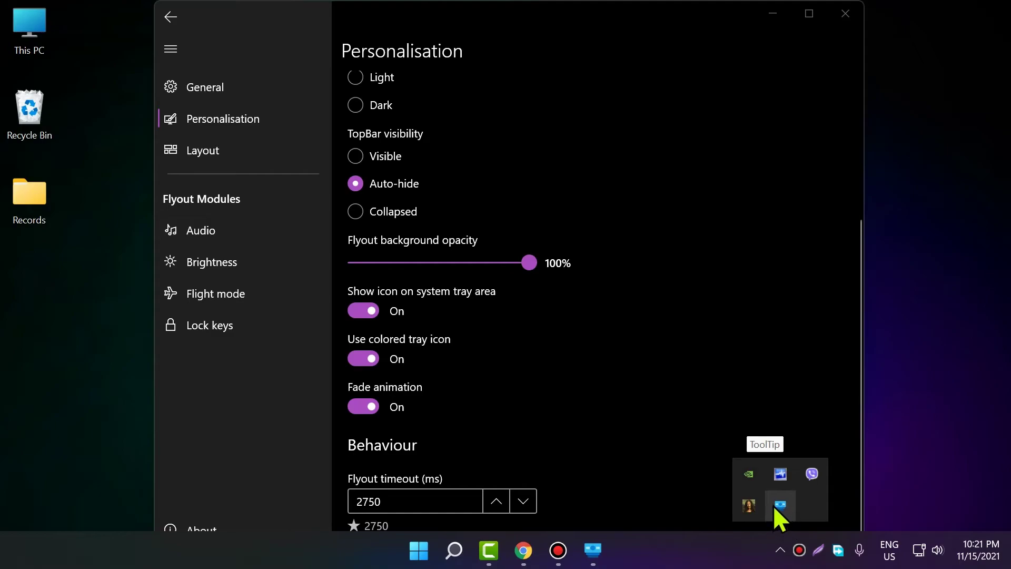
pyautogui.click(541, 340)
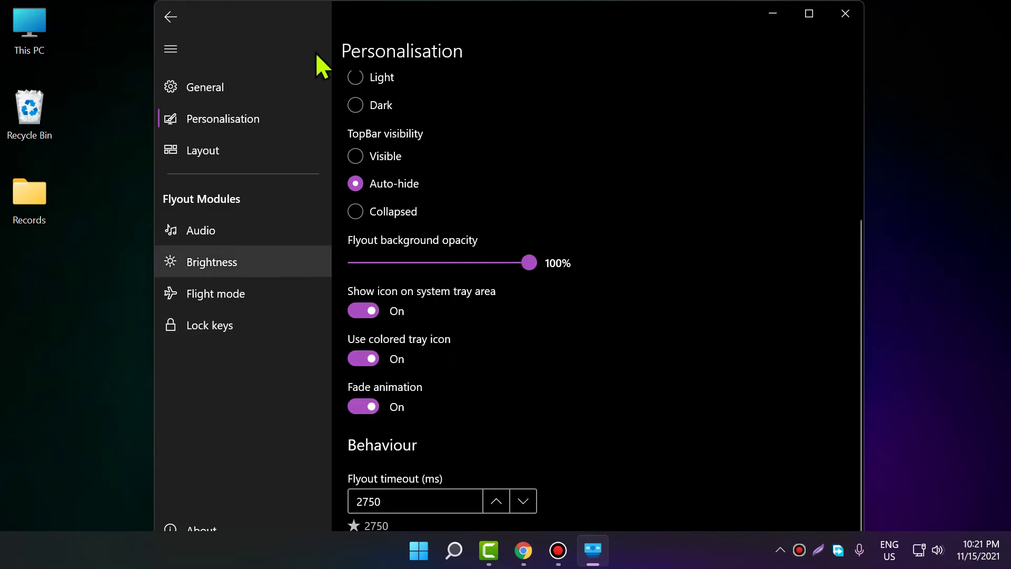
# Close ModernFlyouts settings and test the new volume flyout, leaving system volume at 68.
pyautogui.click(236, 84)
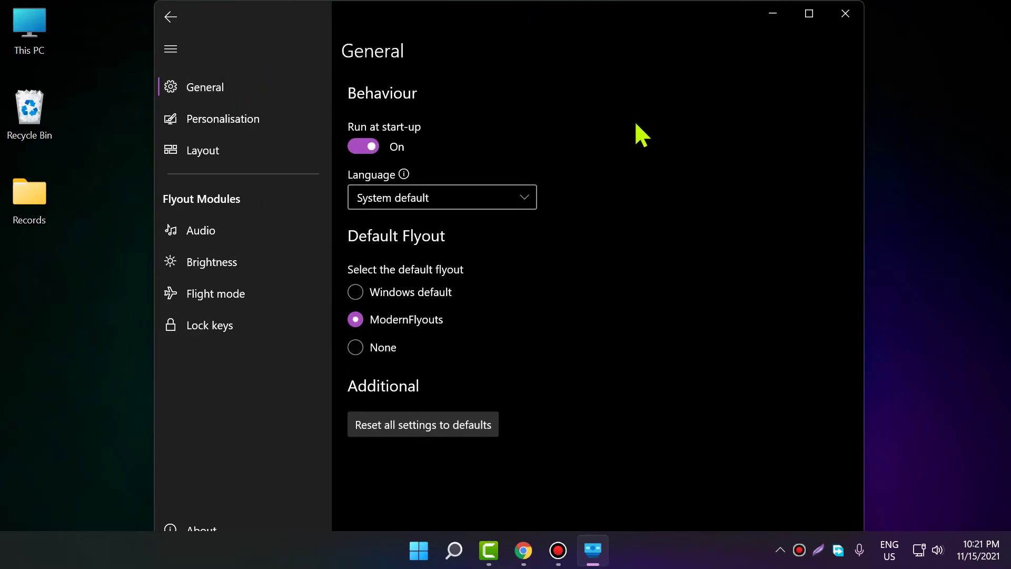
pyautogui.click(845, 13)
pyautogui.press('XF86AudioRaiseVolume')
pyautogui.press('XF86AudioRaiseVolume')
pyautogui.press('XF86AudioRaiseVolume')
pyautogui.press('XF86AudioRaiseVolume')
pyautogui.press('XF86AudioRaiseVolume')
pyautogui.press('XF86AudioRaiseVolume')
pyautogui.press('XF86AudioRaiseVolume')
pyautogui.press('XF86AudioRaiseVolume')
pyautogui.press('XF86AudioRaiseVolume')
pyautogui.press('XF86AudioRaiseVolume')
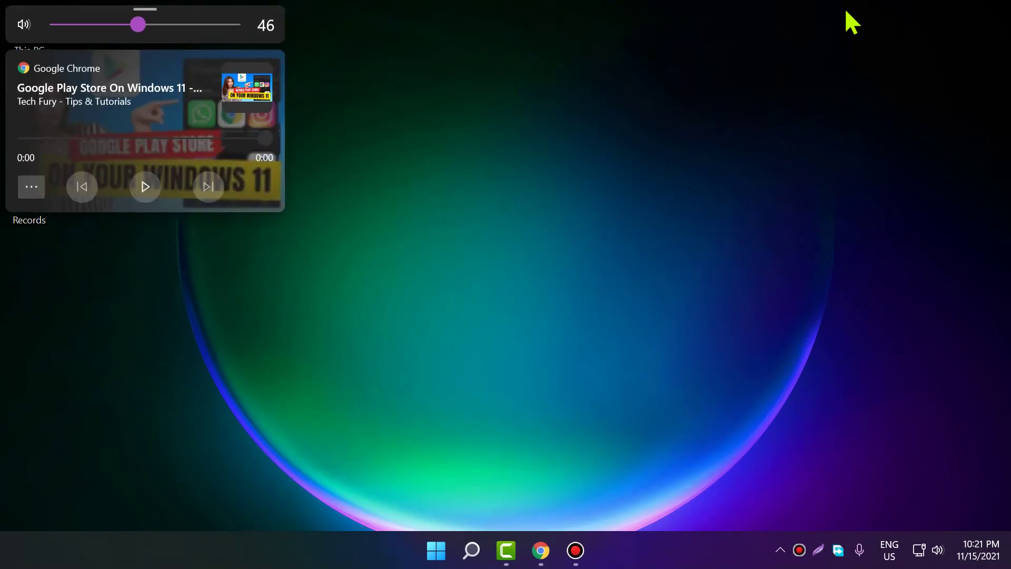
pyautogui.press('XF86AudioRaiseVolume')
pyautogui.press('XF86AudioRaiseVolume')
pyautogui.press('XF86AudioLowerVolume')
pyautogui.press('XF86AudioLowerVolume')
pyautogui.press('XF86AudioLowerVolume')
pyautogui.press('XF86AudioLowerVolume')
pyautogui.press('XF86AudioLowerVolume')
pyautogui.press('XF86AudioLowerVolume')
pyautogui.press('XF86AudioLowerVolume')
pyautogui.press('XF86AudioLowerVolume')
pyautogui.press('XF86AudioLowerVolume')
pyautogui.press('XF86AudioLowerVolume')
pyautogui.press('XF86AudioLowerVolume')
pyautogui.press('XF86AudioLowerVolume')
pyautogui.press('XF86AudioLowerVolume')
pyautogui.press('XF86AudioLowerVolume')
pyautogui.press('XF86AudioLowerVolume')
pyautogui.press('XF86AudioLowerVolume')
pyautogui.press('XF86AudioLowerVolume')
pyautogui.press('XF86AudioLowerVolume')
pyautogui.press('XF86AudioLowerVolume')
pyautogui.press('XF86AudioLowerVolume')
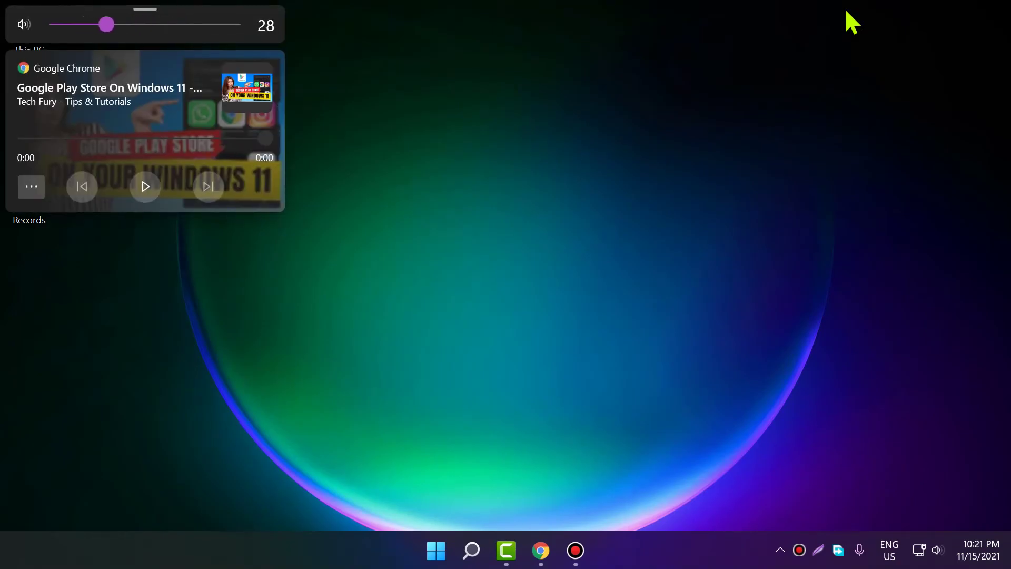
pyautogui.press('XF86AudioRaiseVolume')
pyautogui.press('XF86AudioRaiseVolume')
pyautogui.press('XF86AudioRaiseVolume')
pyautogui.press('XF86AudioRaiseVolume')
pyautogui.press('XF86AudioRaiseVolume')
pyautogui.press('XF86AudioRaiseVolume')
pyautogui.press('XF86AudioRaiseVolume')
pyautogui.press('XF86AudioRaiseVolume')
pyautogui.press('XF86AudioRaiseVolume')
pyautogui.press('XF86AudioRaiseVolume')
pyautogui.press('XF86AudioRaiseVolume')
pyautogui.press('XF86AudioRaiseVolume')
pyautogui.press('XF86AudioRaiseVolume')
pyautogui.press('XF86AudioRaiseVolume')
pyautogui.press('XF86AudioRaiseVolume')
pyautogui.press('XF86AudioRaiseVolume')
pyautogui.press('XF86AudioRaiseVolume')
pyautogui.press('XF86AudioRaiseVolume')
pyautogui.press('XF86AudioRaiseVolume')
pyautogui.press('XF86AudioRaiseVolume')
pyautogui.press('XF86AudioRaiseVolume')
pyautogui.press('XF86AudioRaiseVolume')
pyautogui.press('XF86AudioRaiseVolume')
pyautogui.press('XF86AudioRaiseVolume')
pyautogui.press('XF86AudioLowerVolume')
pyautogui.press('XF86AudioLowerVolume')
pyautogui.press('XF86AudioLowerVolume')
pyautogui.press('XF86AudioLowerVolume')
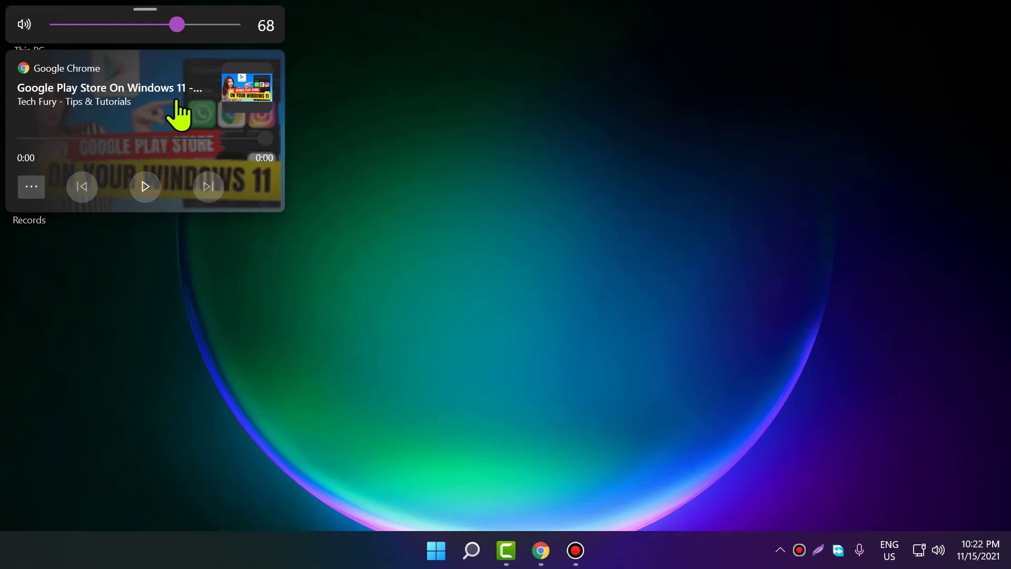
# Play the 'Google Play Store On Windows 11' video from the media flyout, then pause it at 0:43.
pyautogui.click(541, 550)
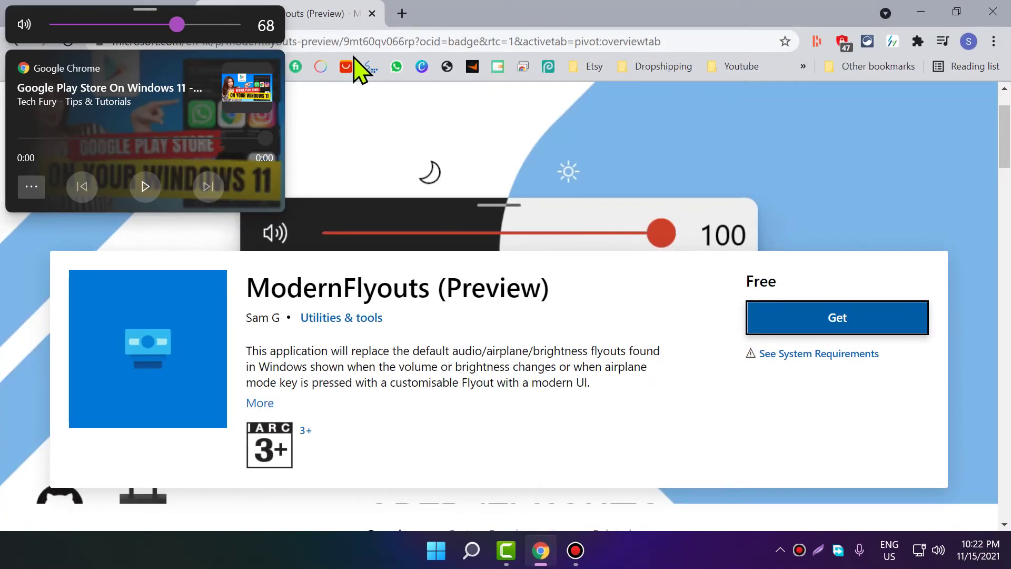
pyautogui.click(115, 13)
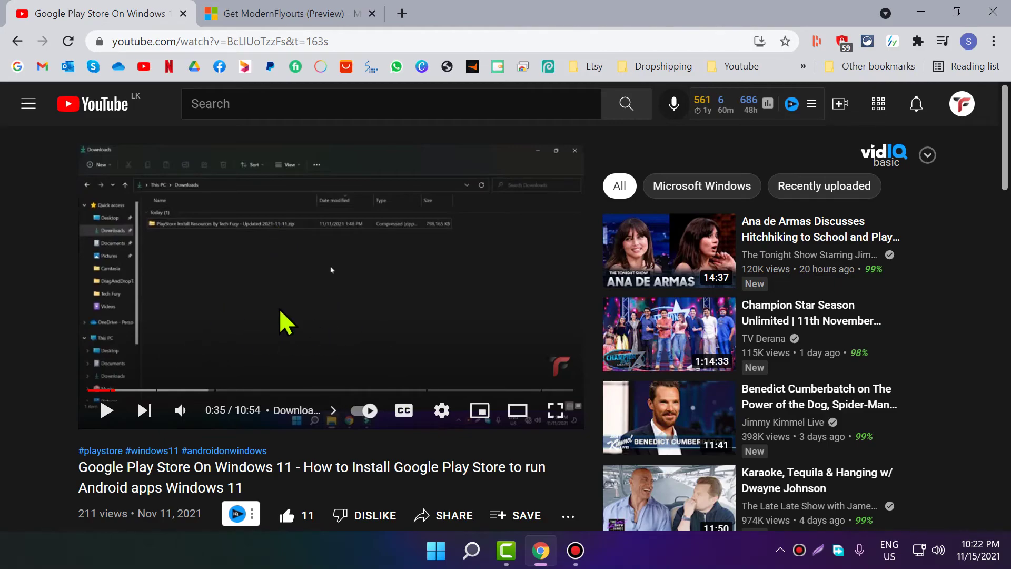
pyautogui.press('XF86AudioLowerVolume')
pyautogui.press('XF86AudioLowerVolume')
pyautogui.press('XF86AudioLowerVolume')
pyautogui.press('XF86AudioLowerVolume')
pyautogui.press('XF86AudioLowerVolume')
pyautogui.press('XF86AudioLowerVolume')
pyautogui.press('XF86AudioLowerVolume')
pyautogui.press('XF86AudioLowerVolume')
pyautogui.press('XF86AudioLowerVolume')
pyautogui.press('XF86AudioLowerVolume')
pyautogui.press('XF86AudioLowerVolume')
pyautogui.press('XF86AudioLowerVolume')
pyautogui.press('XF86AudioLowerVolume')
pyautogui.press('XF86AudioLowerVolume')
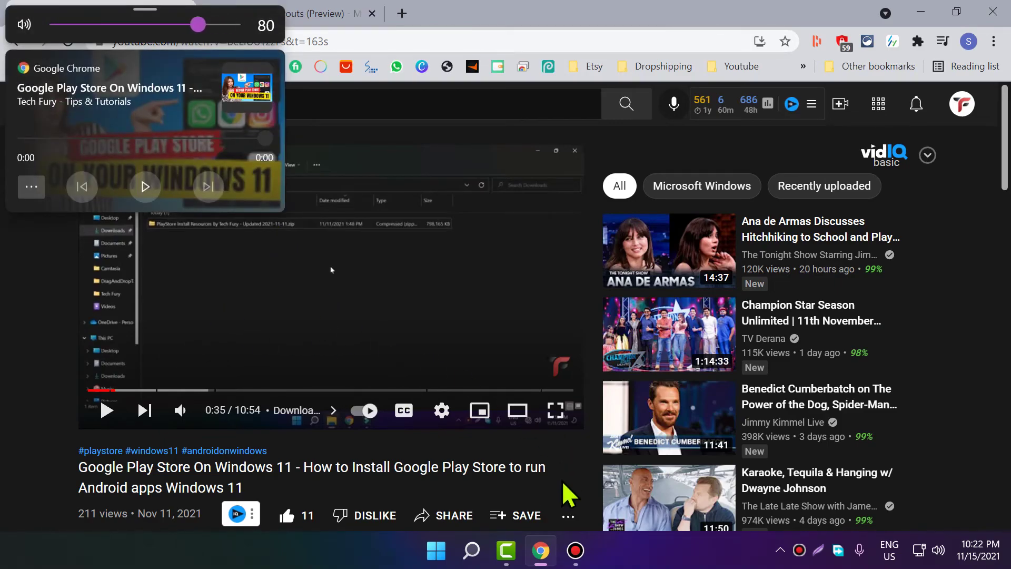
pyautogui.click(146, 187)
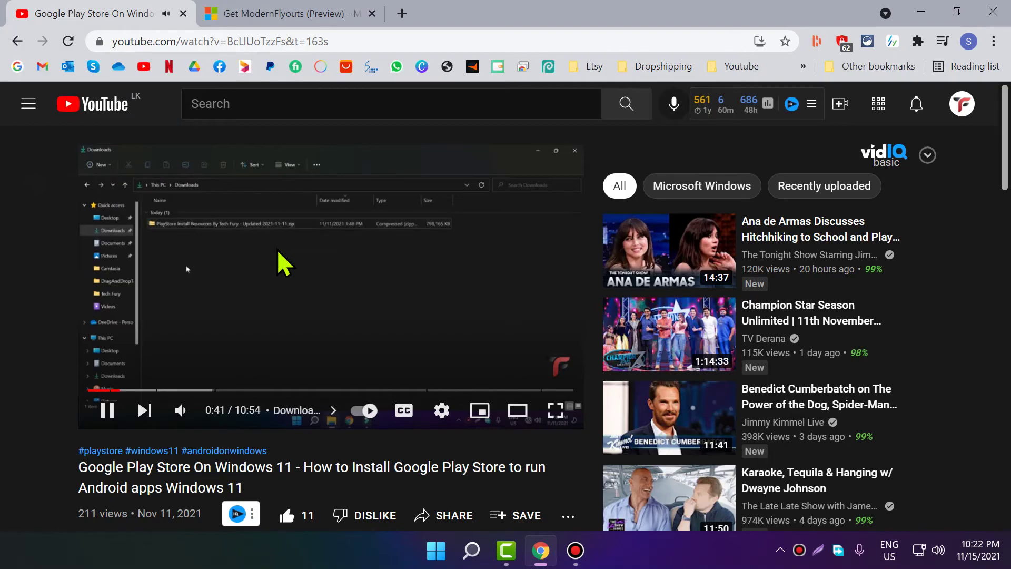
pyautogui.moveTo(591, 560)
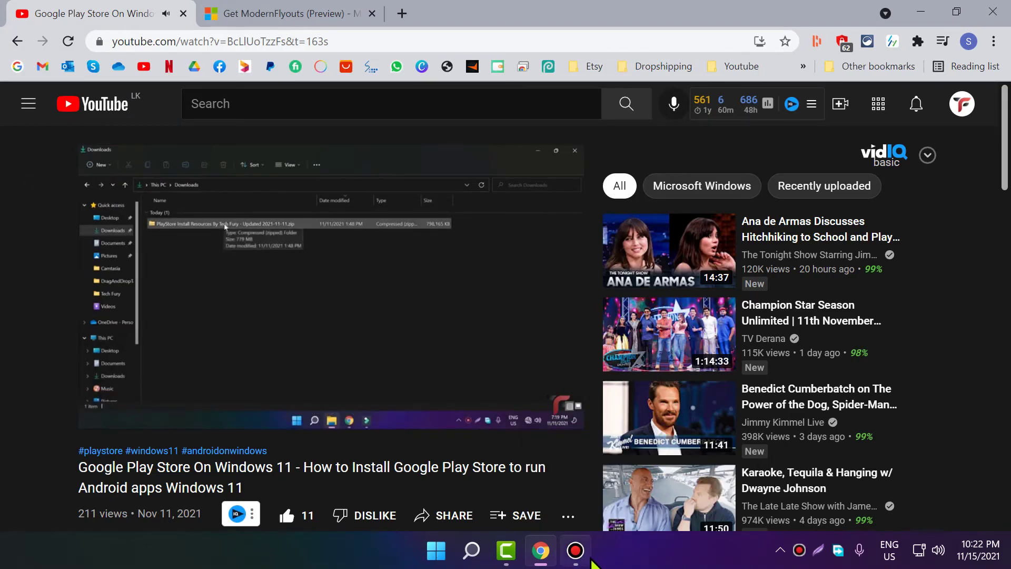
pyautogui.press('XF86AudioPlay')
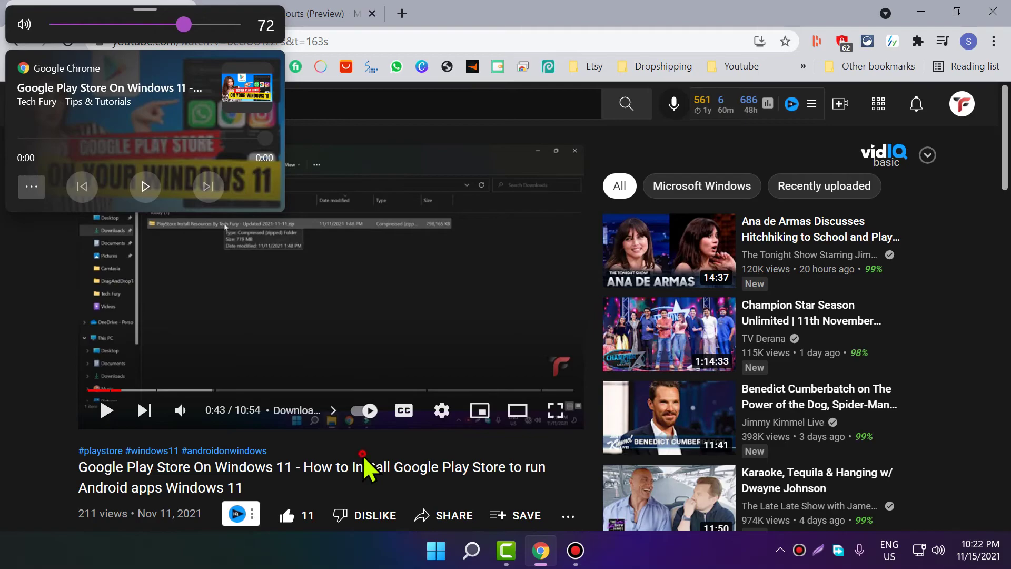